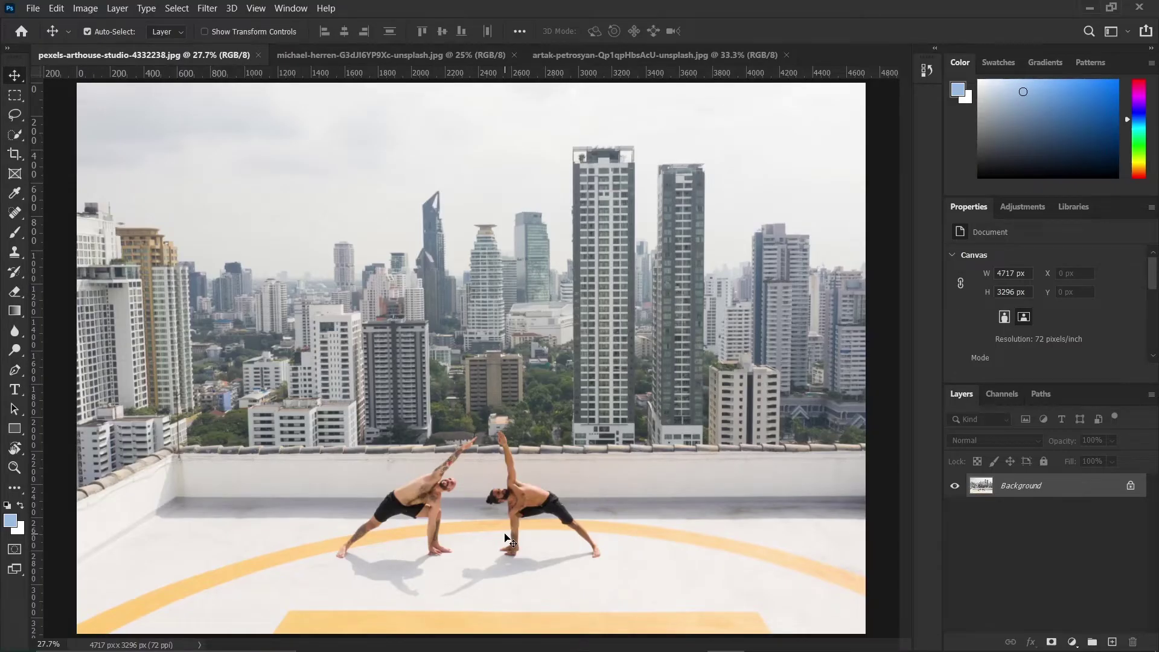
- Zoom the rooftop photo to 100% and pan so both yoga men fill the view
scroll(507, 539, "up", 5)
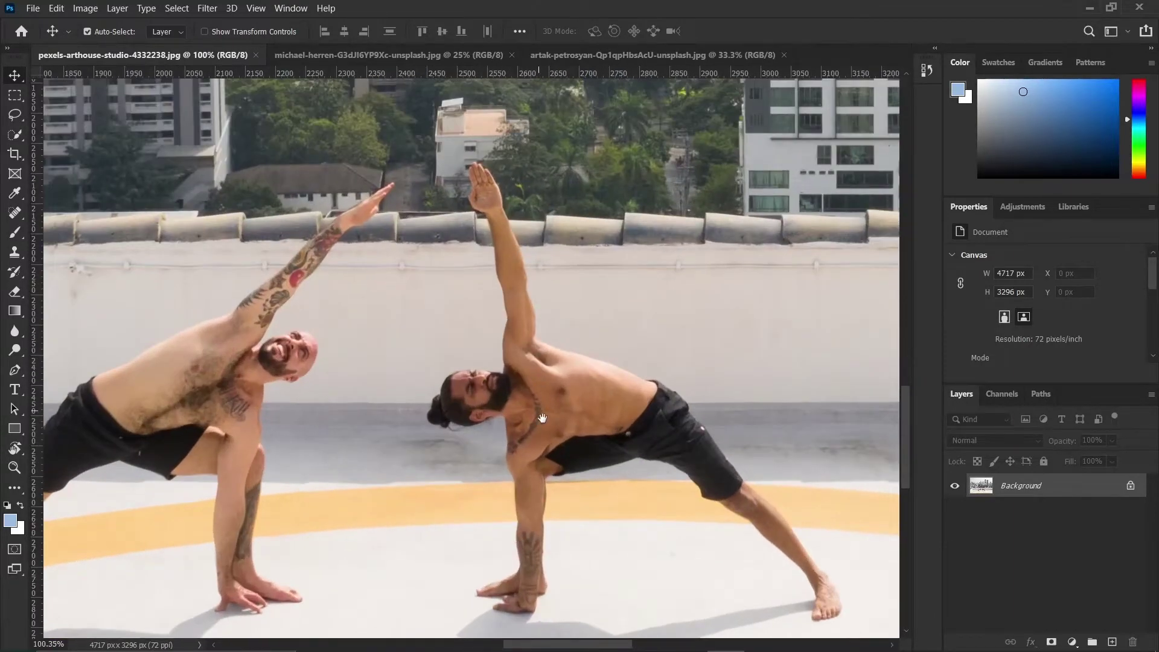
left_click_drag(542, 418, 523, 361)
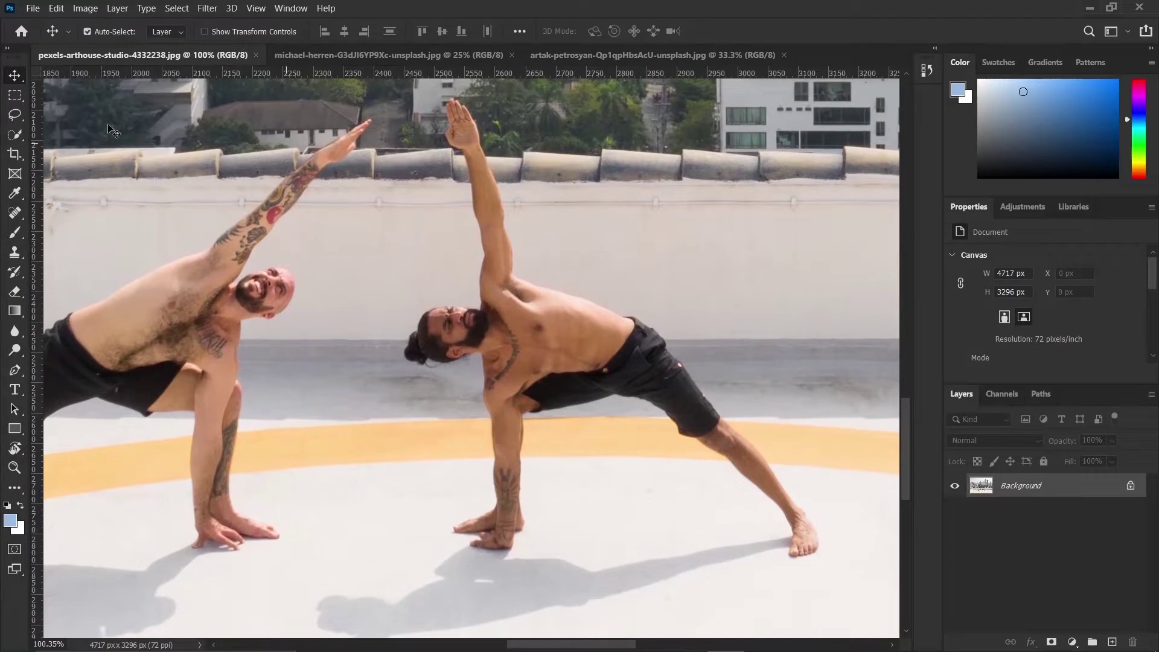
- Use the Quick Selection Tool to select the right man's raised arm, torso and legs, then switch to Subtract
left_click(16, 134)
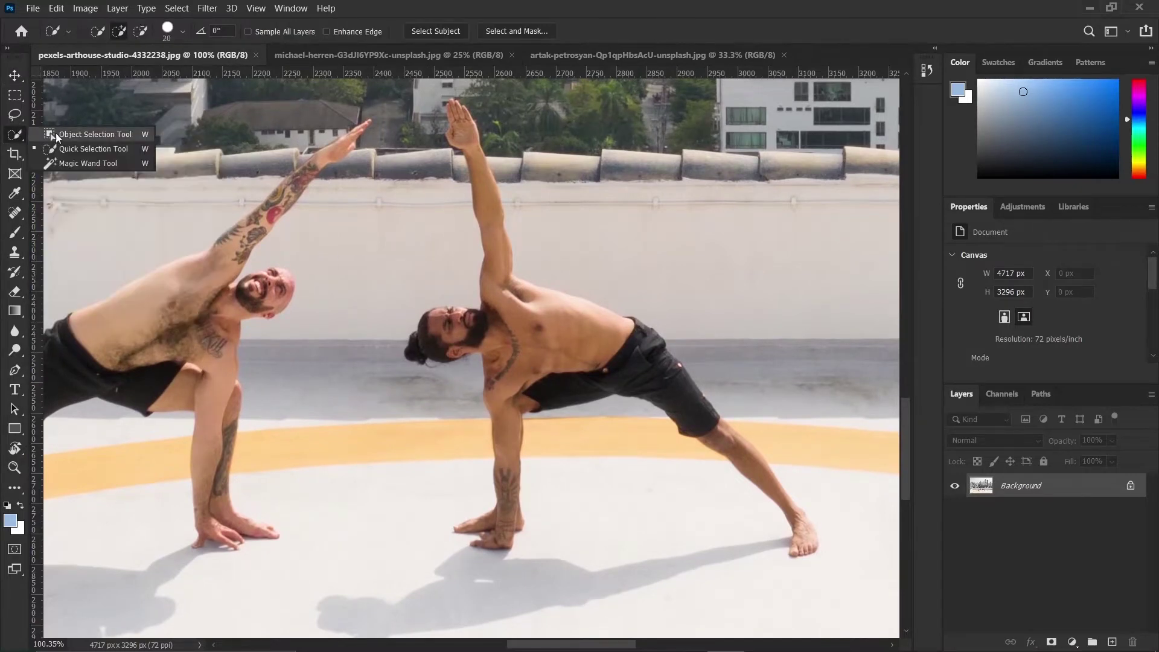
left_click(94, 148)
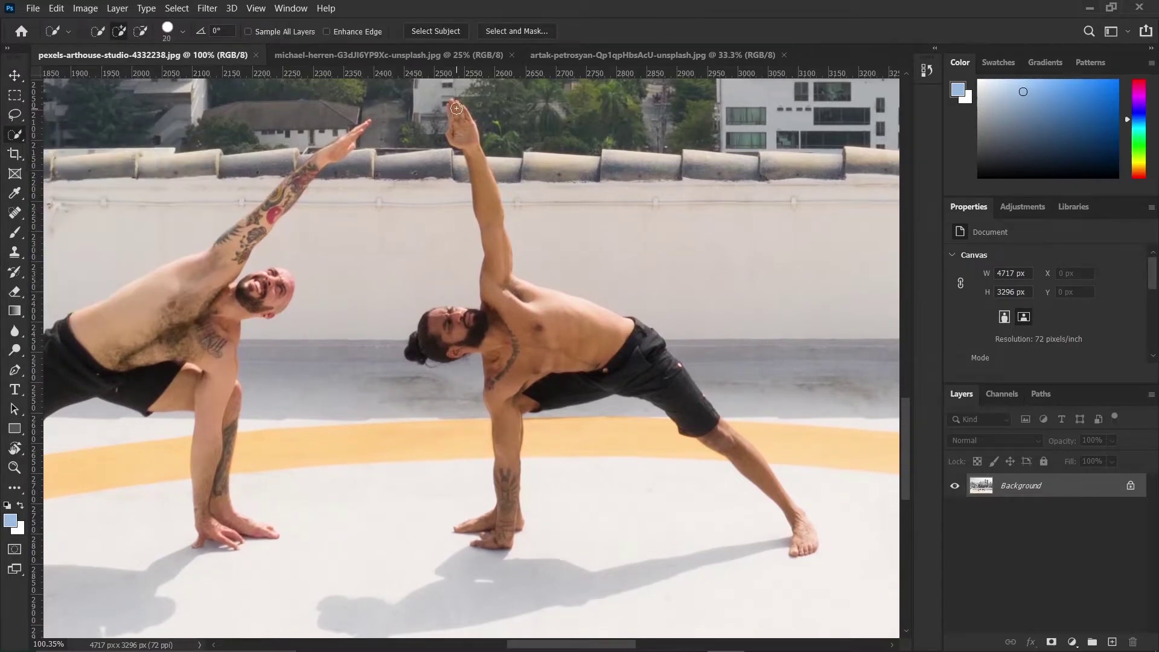
mouse_move(456, 113)
left_mouse_down()
mouse_move(492, 244)
mouse_move(532, 310)
mouse_move(585, 328)
left_mouse_up()
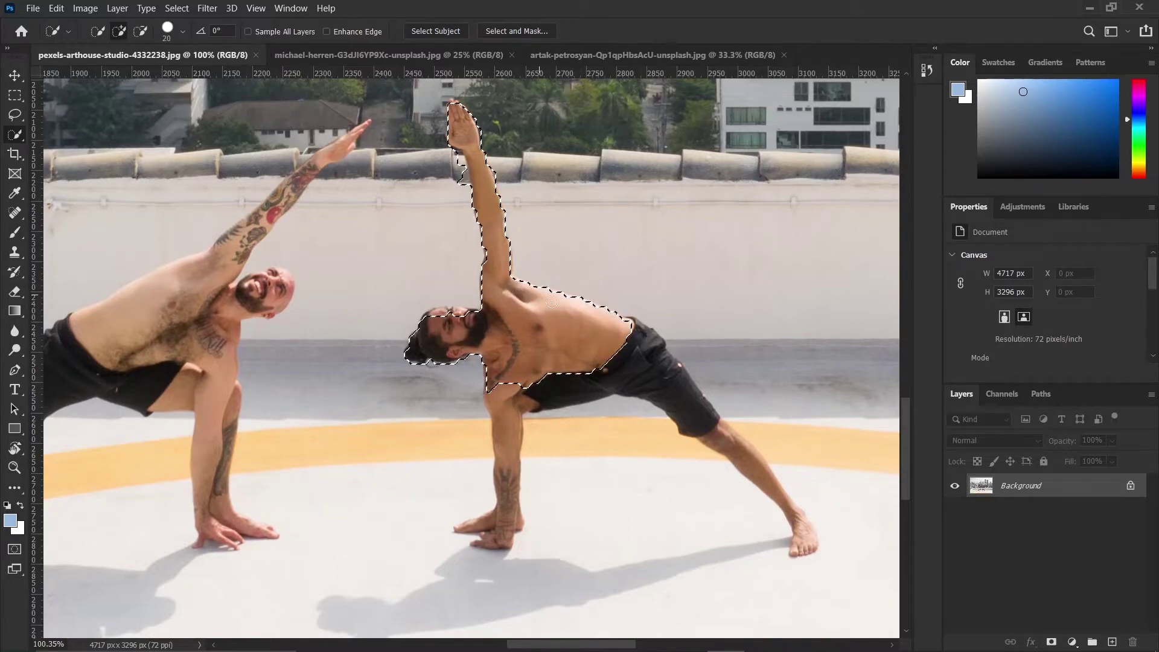
mouse_move(552, 302)
left_mouse_down()
mouse_move(626, 329)
mouse_move(804, 544)
mouse_move(800, 516)
left_mouse_up()
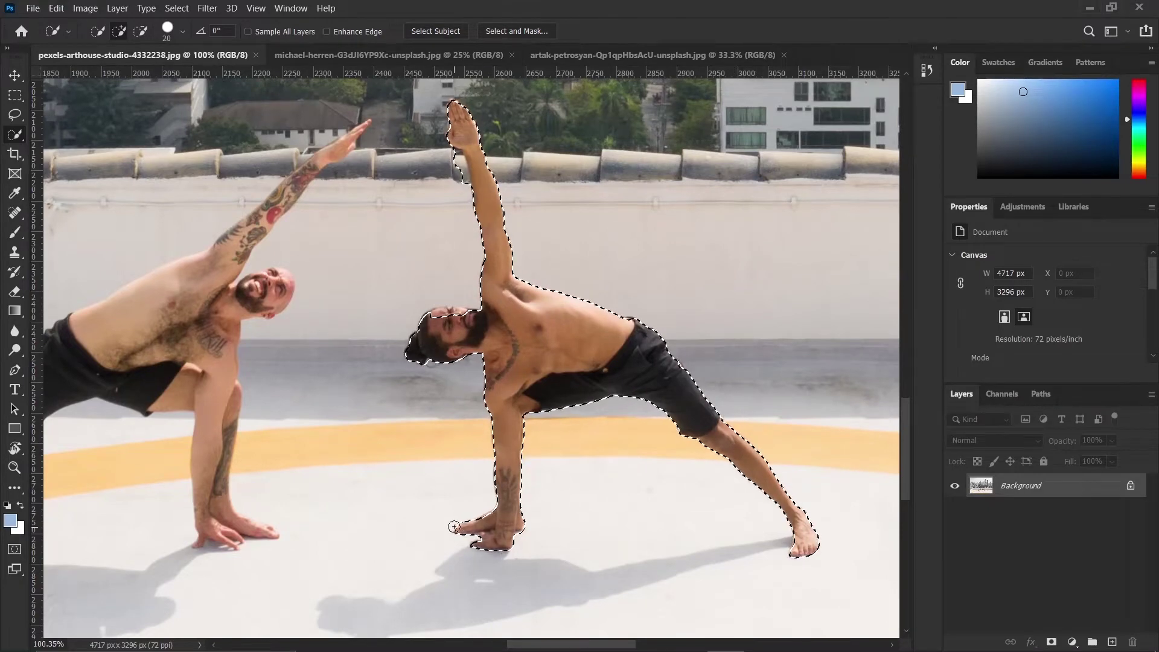
key("alt")
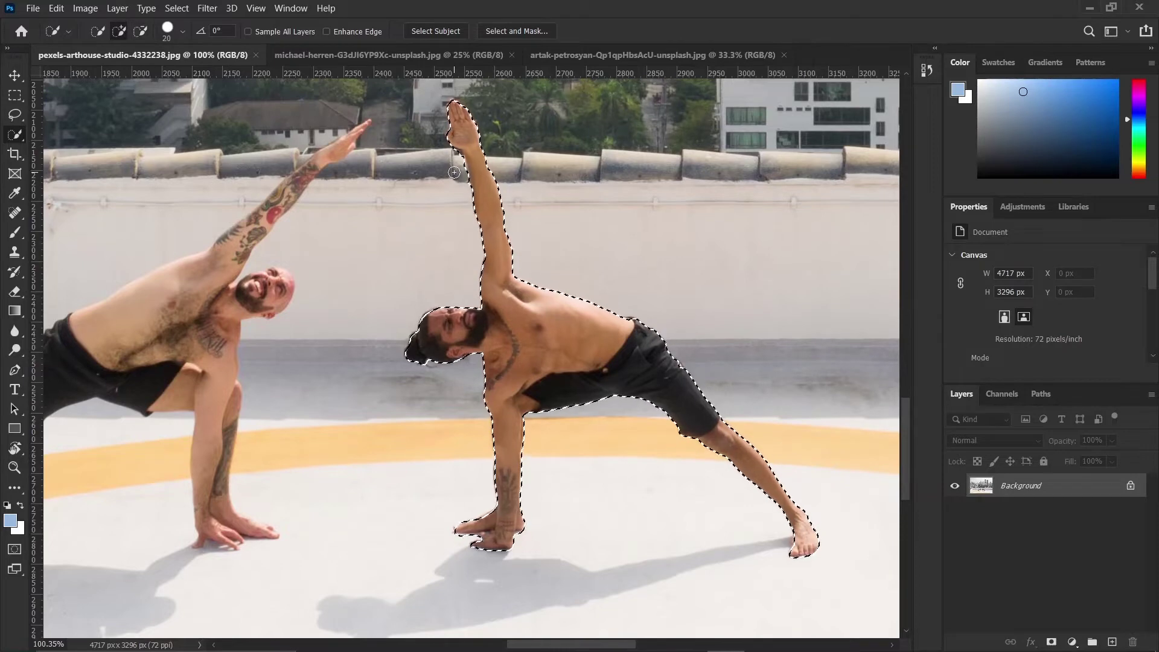
scroll(507, 361, "down", 3)
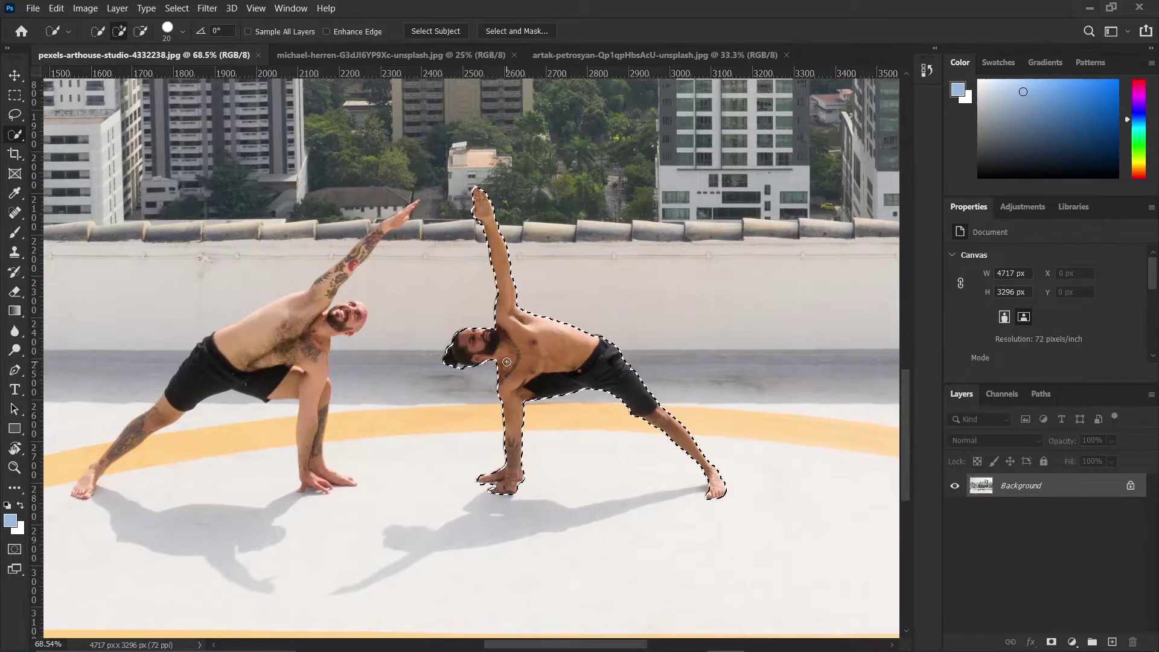
- With the Lasso held in Shift-add mode, add the right man's floor shadow to his selection
key("l")
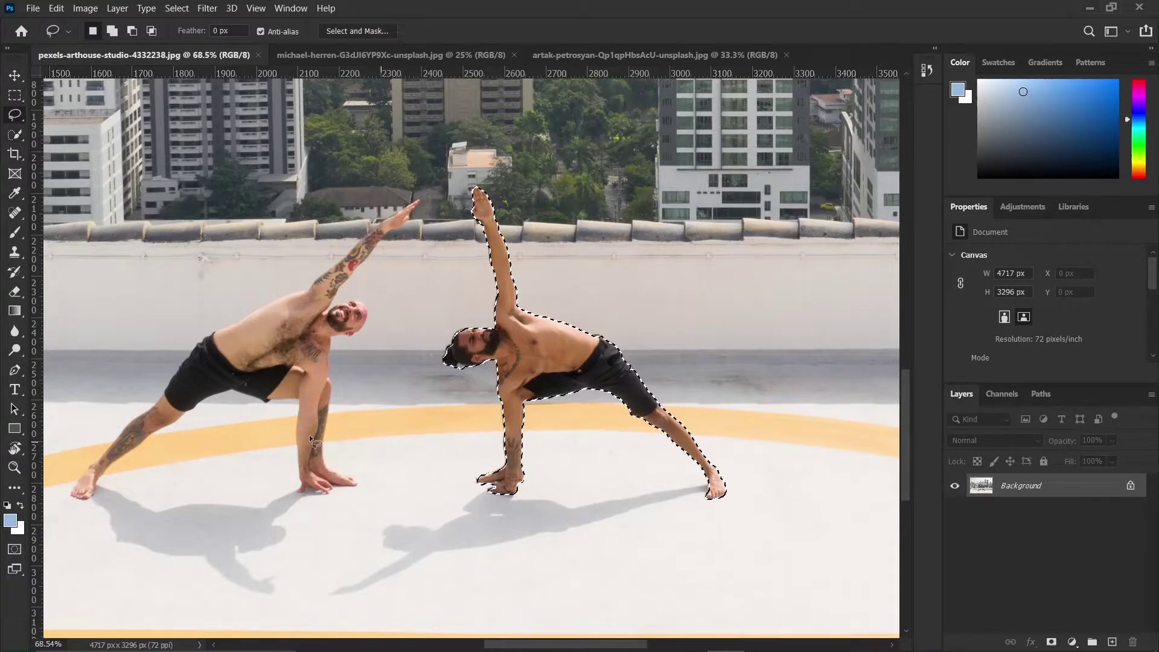
key("shift")
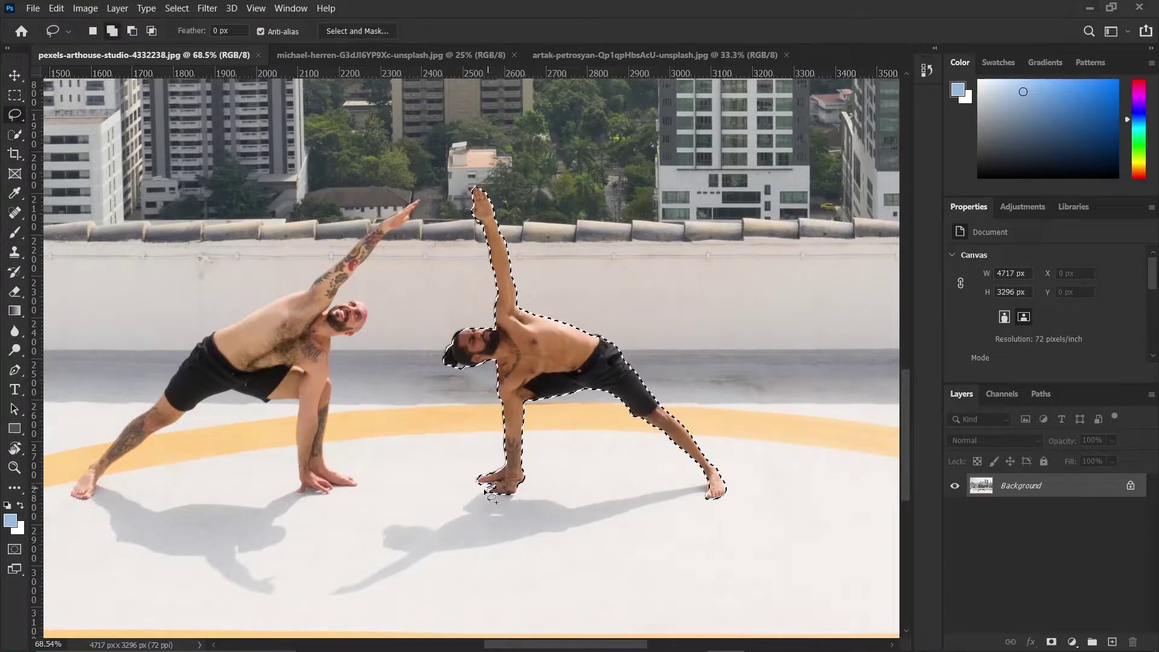
mouse_move(443, 524)
left_mouse_down()
mouse_move(380, 526)
mouse_move(388, 557)
mouse_move(326, 597)
mouse_move(352, 602)
mouse_move(427, 565)
mouse_move(719, 494)
mouse_move(674, 486)
mouse_move(577, 503)
left_mouse_up()
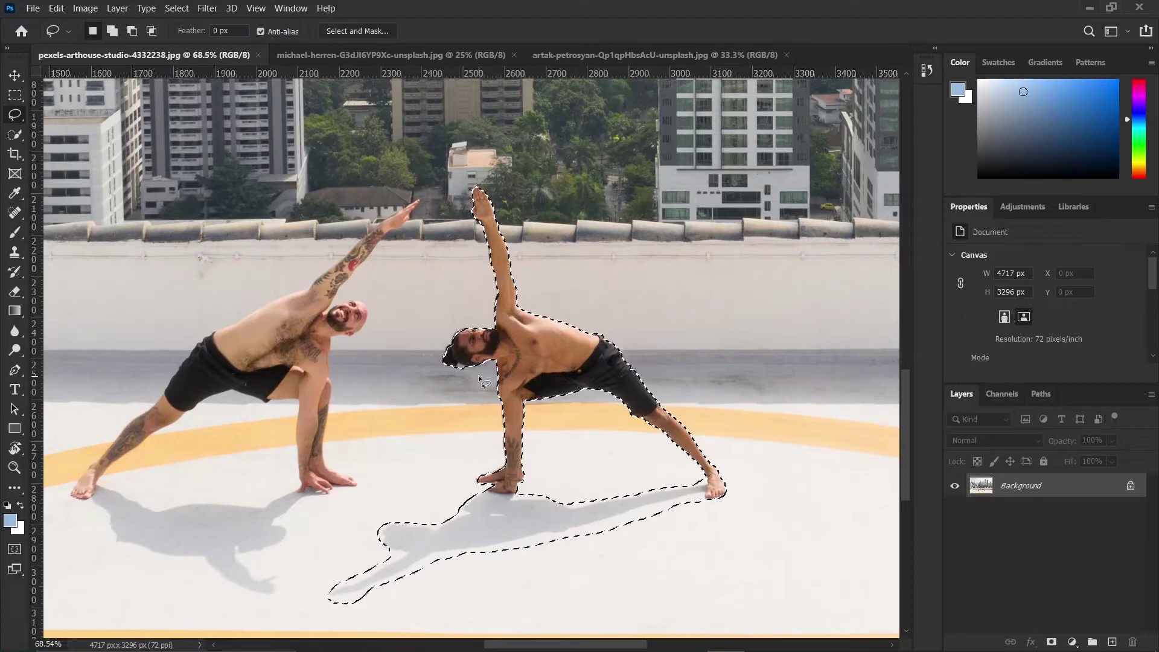
- Expand the man-and-shadow selection by 5 pixels through Select > Modify > Expand
left_click(179, 9)
mouse_move(238, 225)
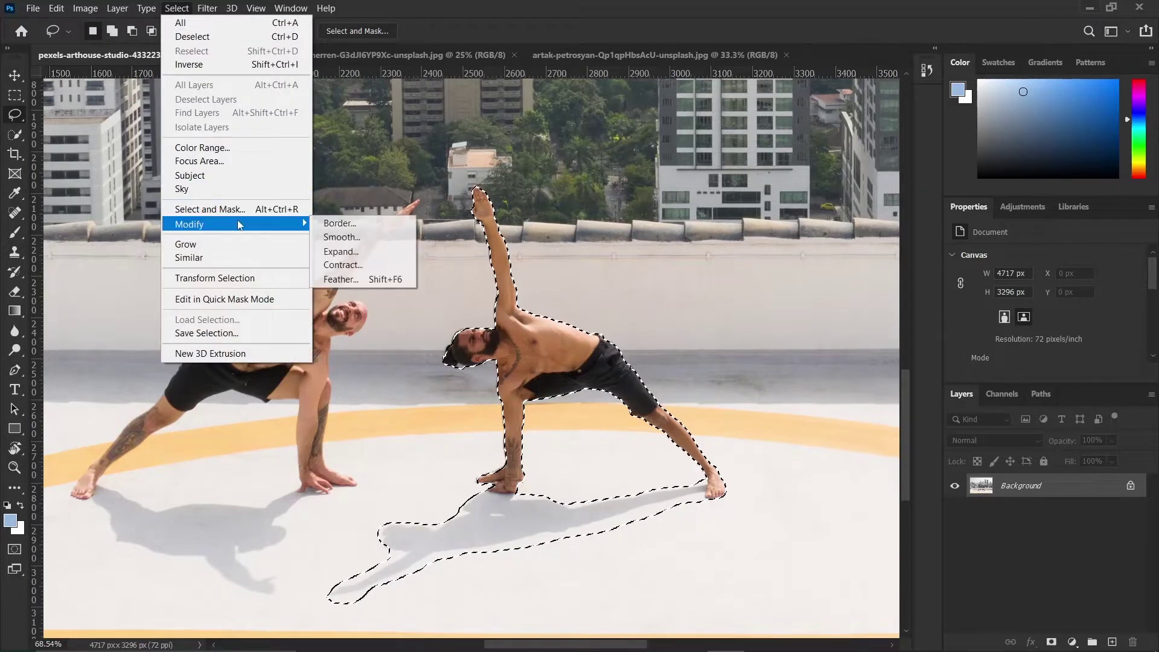
left_click(355, 254)
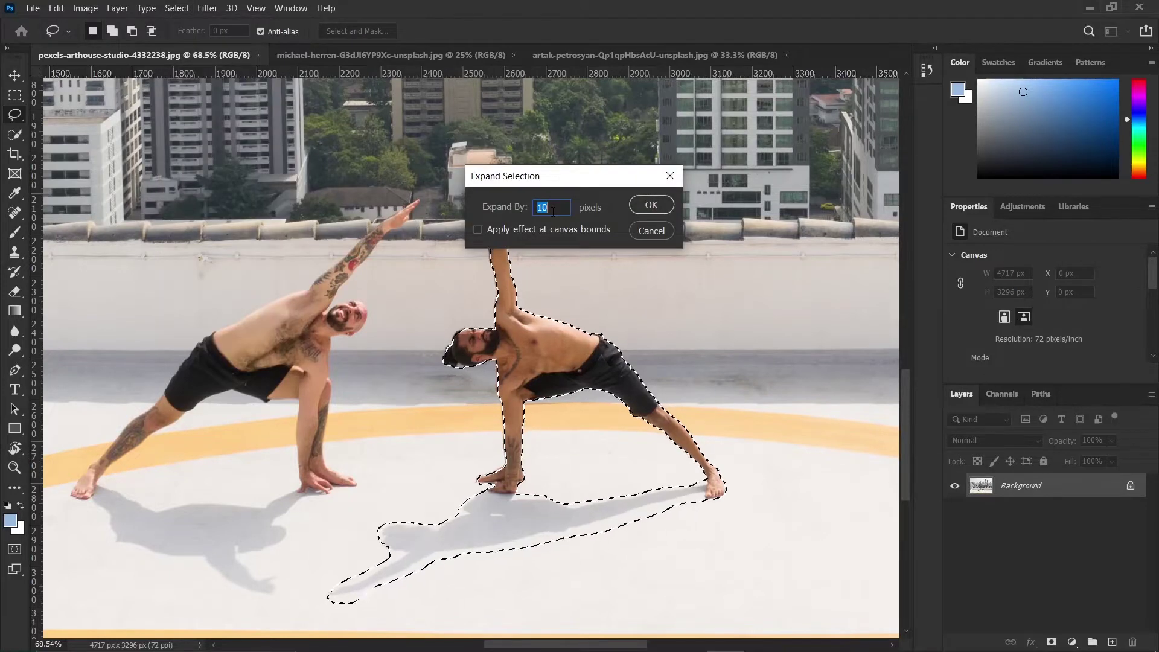
type("5")
left_click(651, 206)
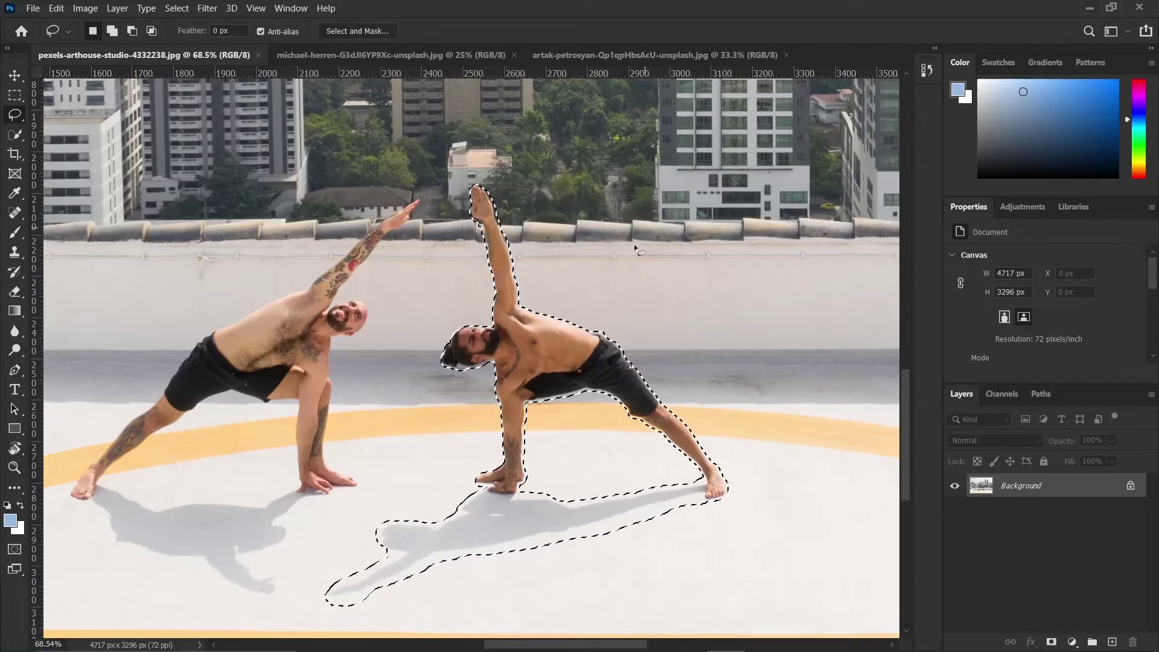
scroll(590, 347, "up", 5)
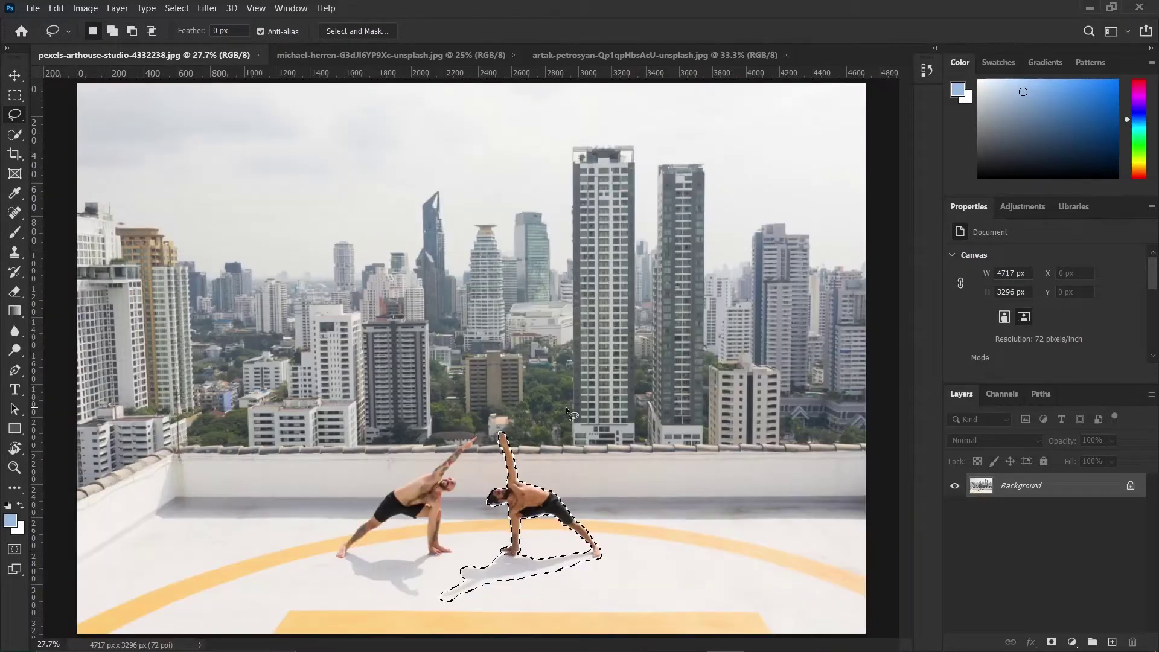
- Launch Edit > Content-Aware Fill on the selected right man and his shadow
scroll(566, 407, "down", 9)
left_click(61, 9)
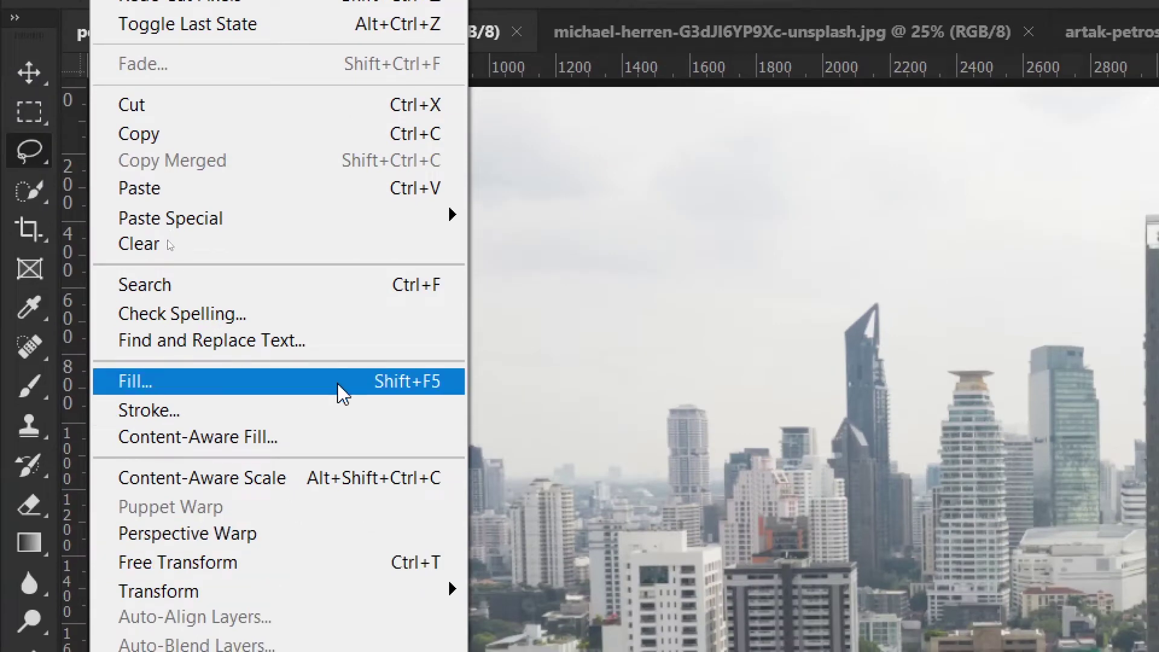
left_click(330, 437)
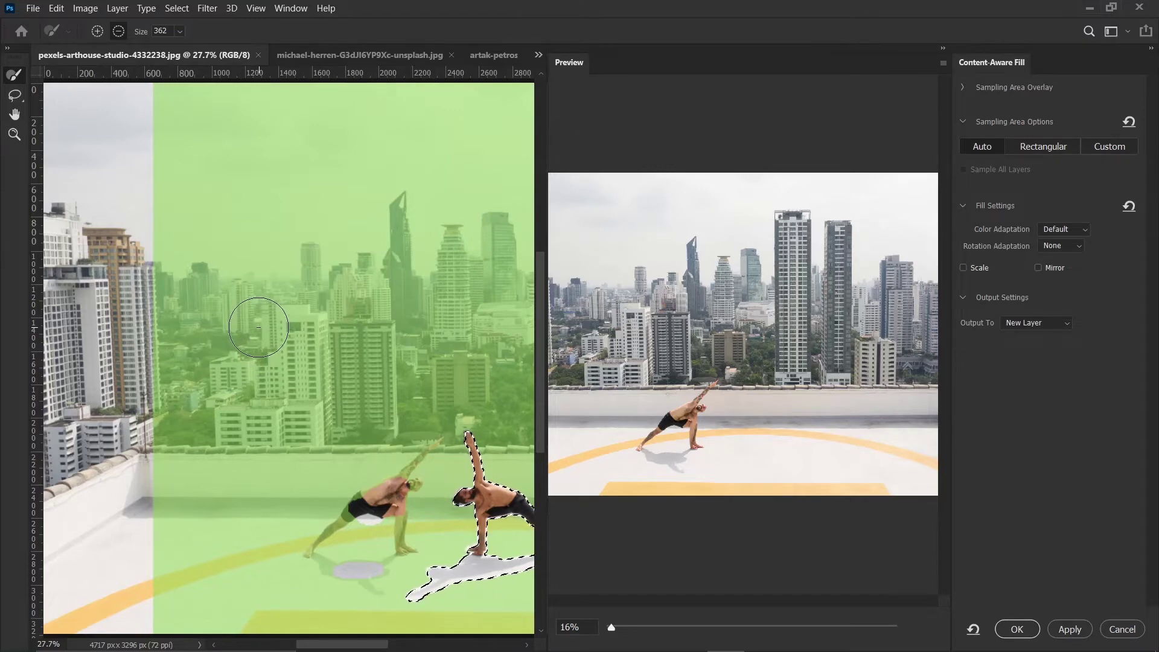
key("ctrl+minus")
key("ctrl+minus")
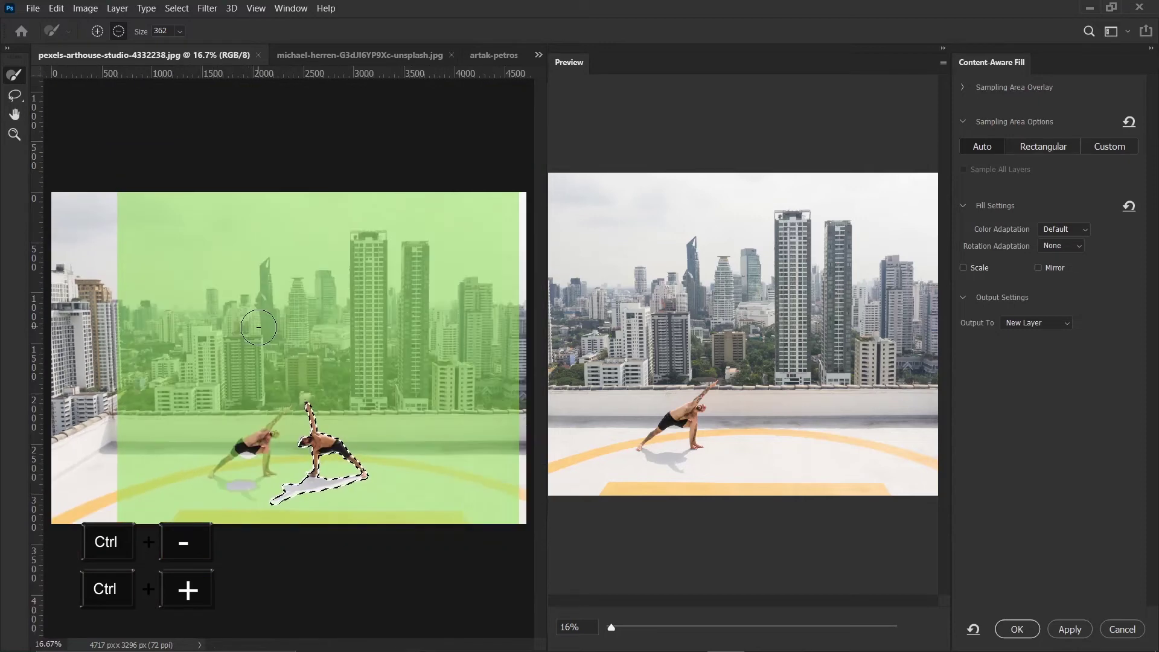
key("ctrl+plus")
key("ctrl+minus")
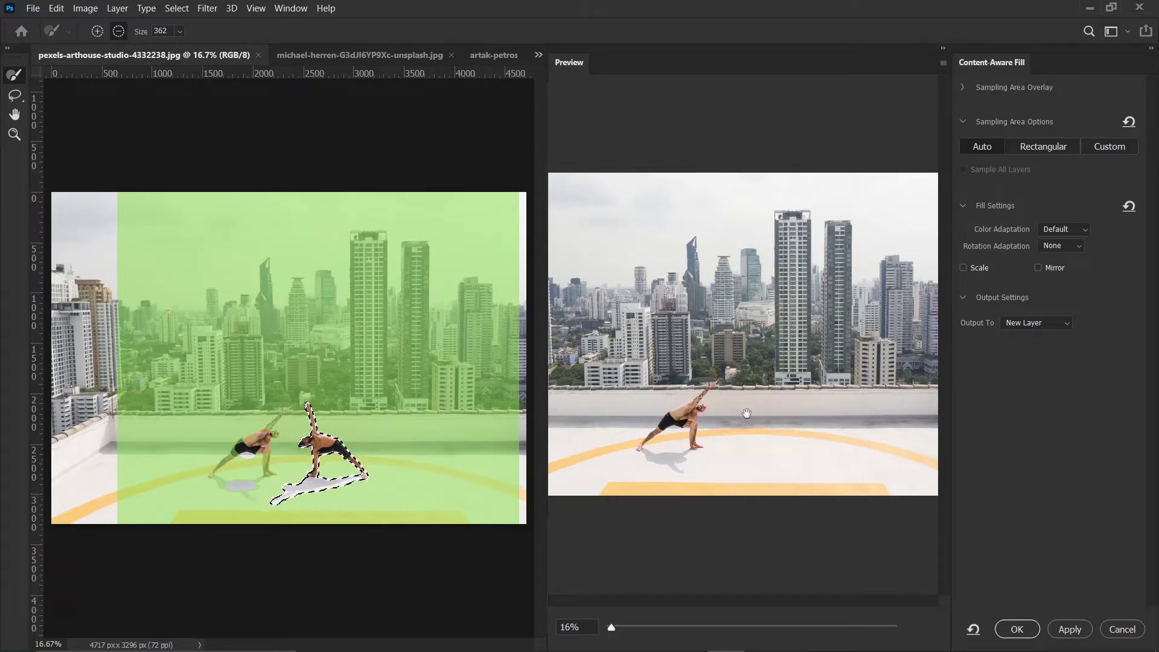
key("ctrl+minus")
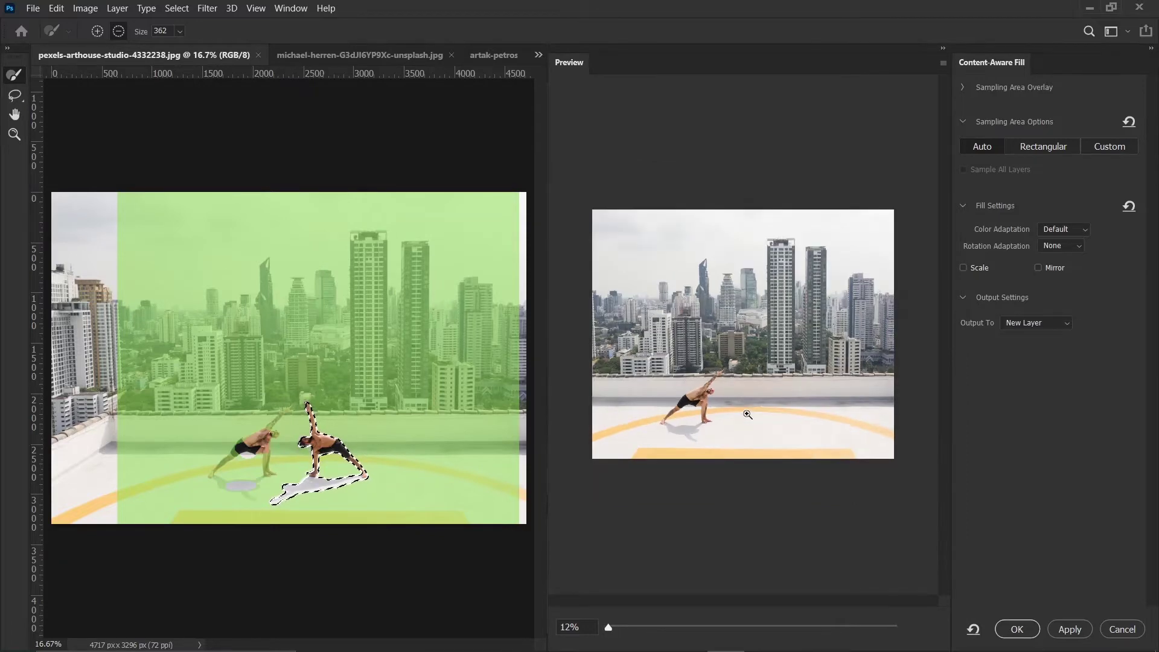
key("ctrl+plus")
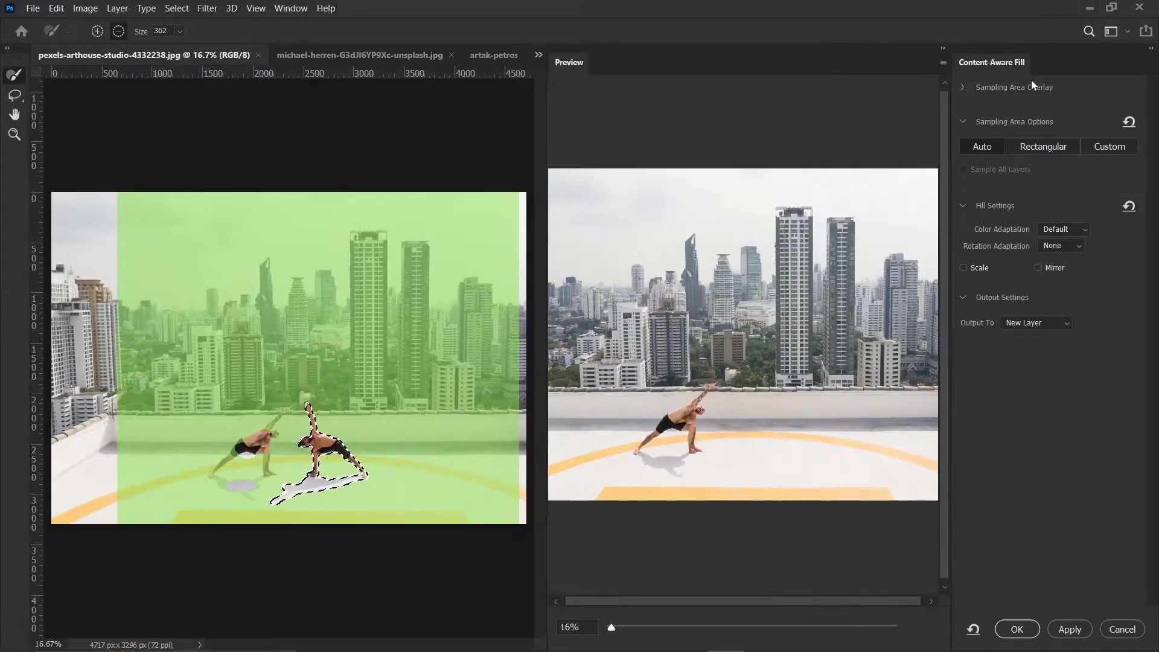
- Expand the Sampling Area Overlay settings, toggle Show Sampling Area off and on, and raise the opacity
left_click(963, 88)
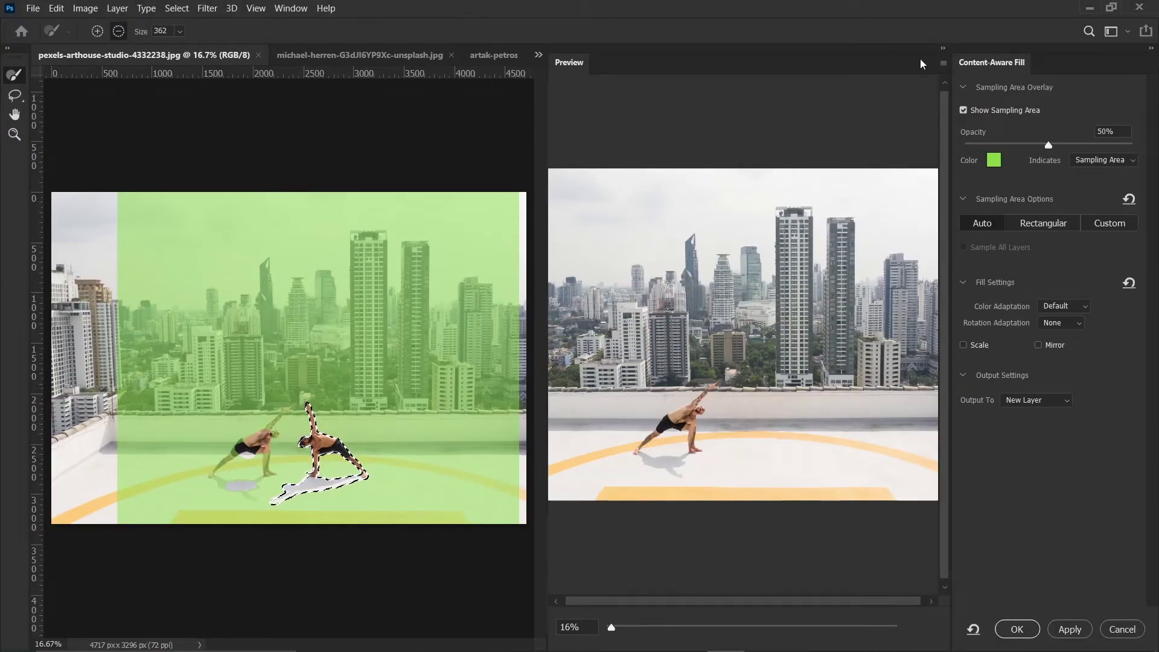
left_click(963, 110)
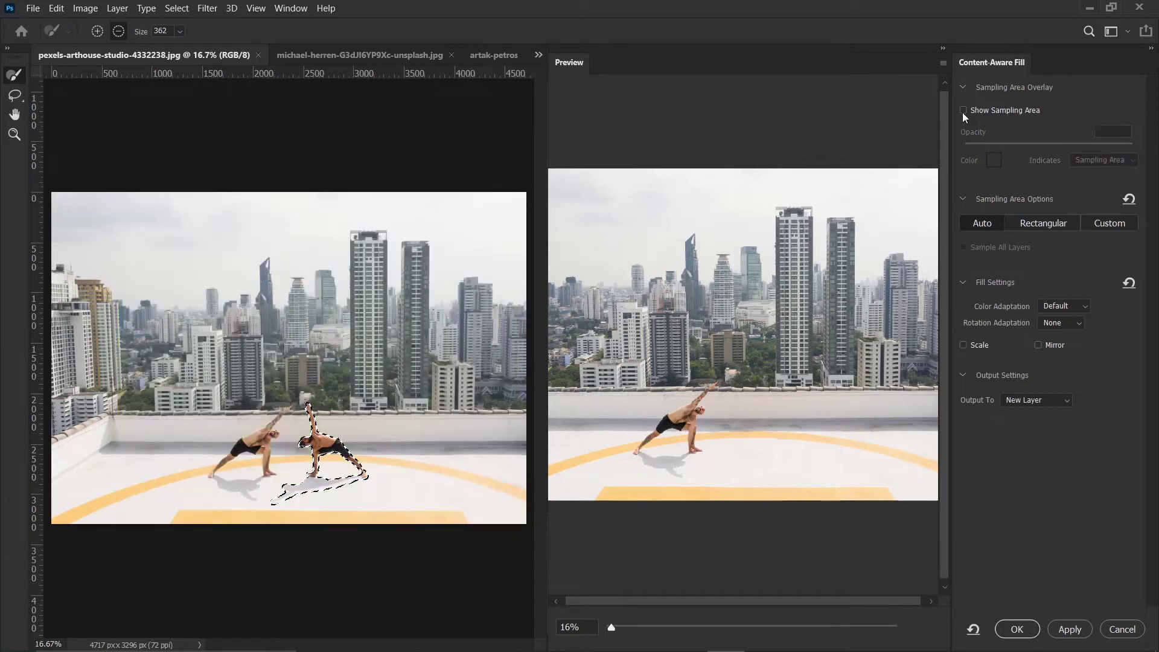
left_click(964, 110)
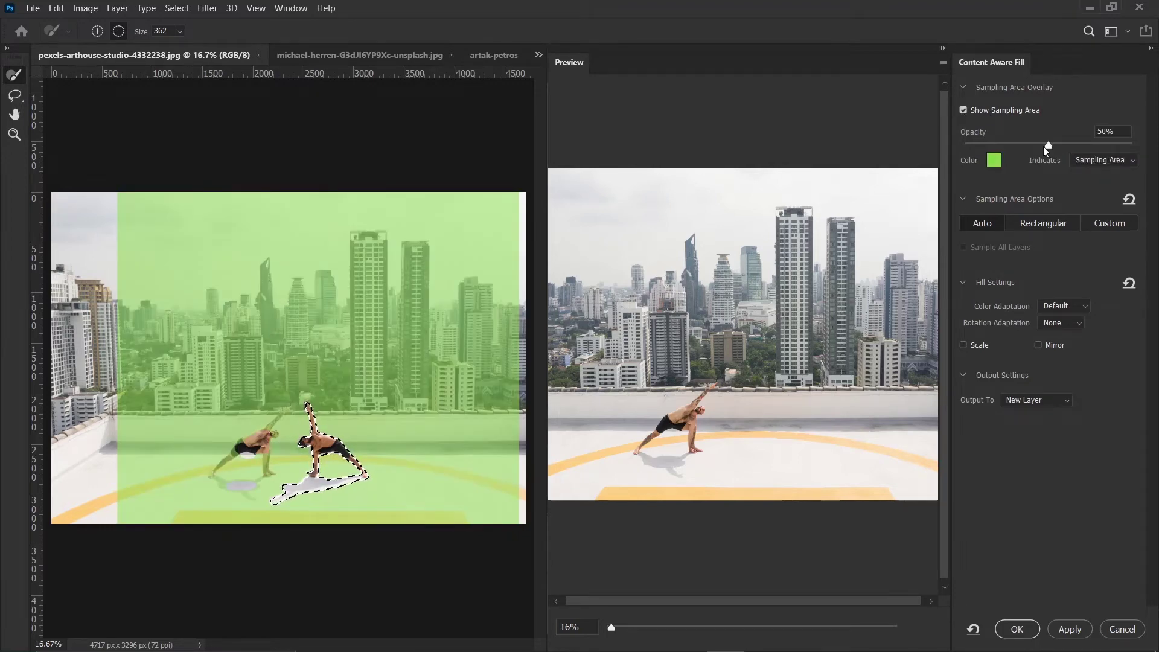
left_click_drag(1057, 147, 1032, 151)
- Try a purple overlay colour, cancel to keep green, and set overlay opacity to 50%
left_click(994, 160)
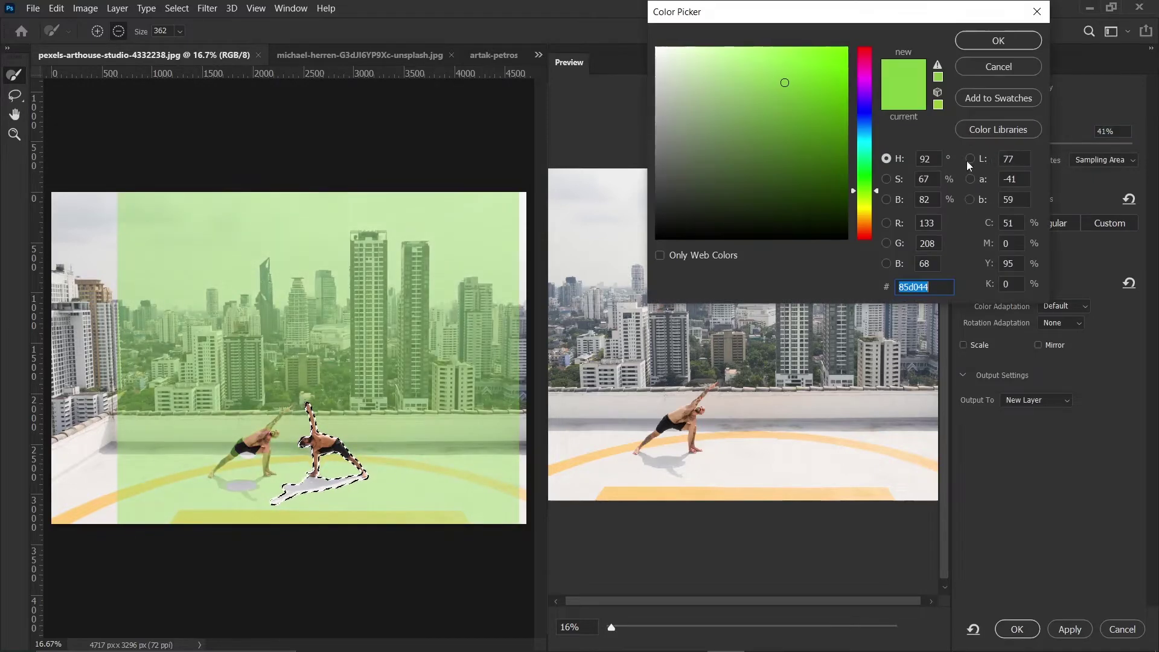
left_click_drag(869, 134, 868, 104)
left_click(808, 100)
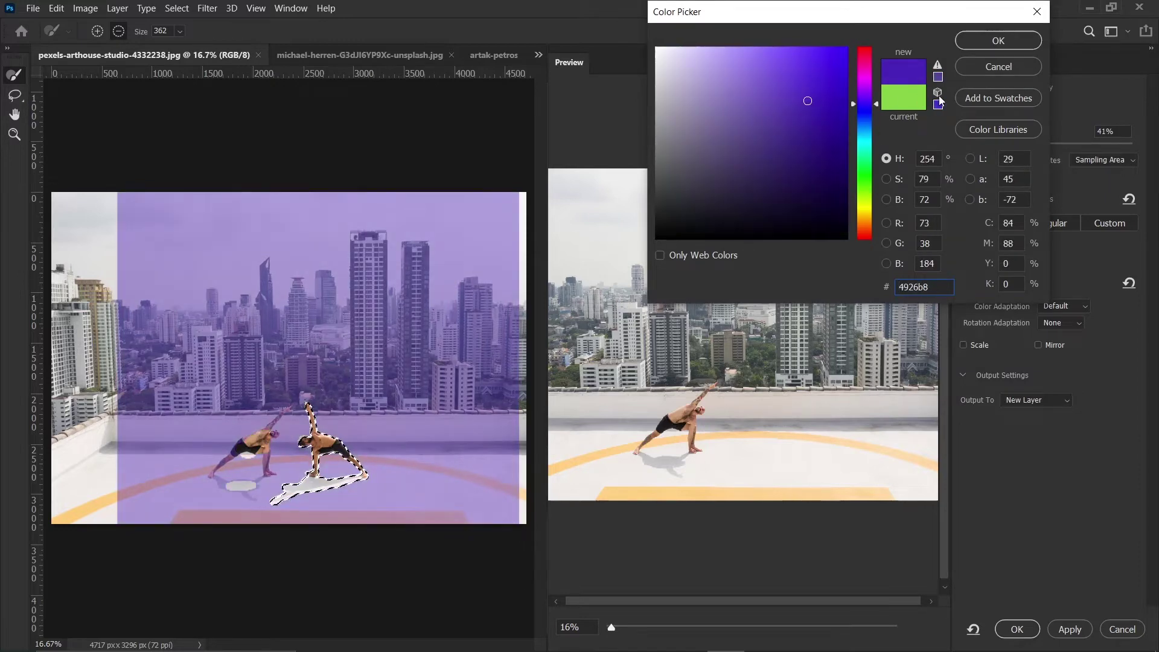
left_click(994, 68)
type("50")
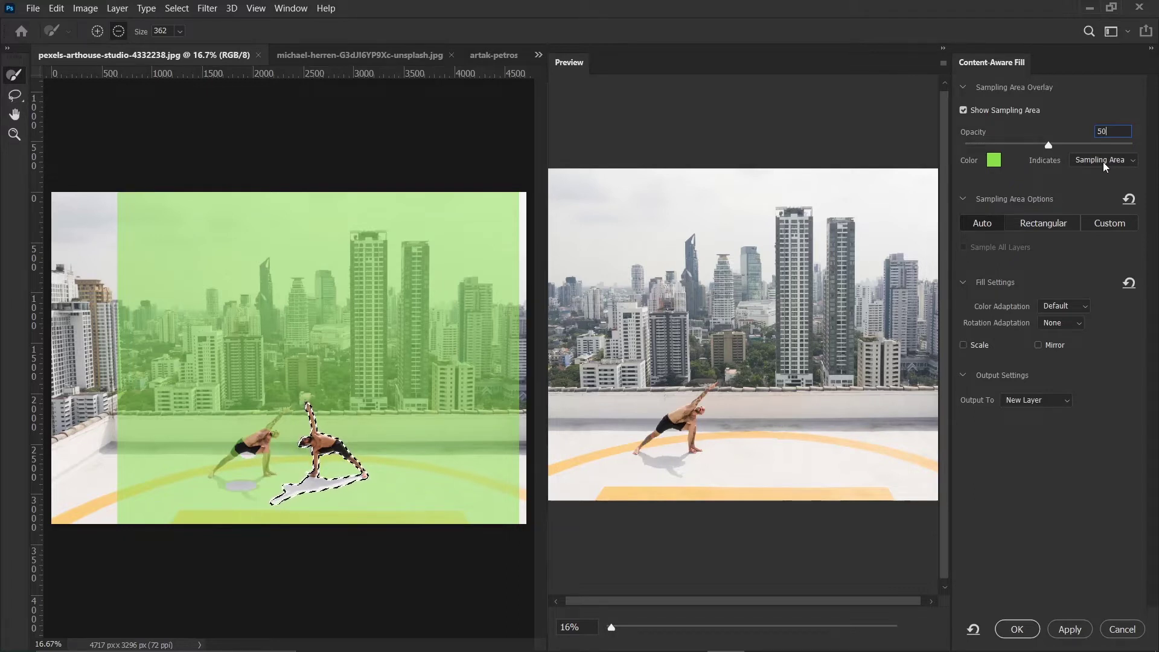
- Switch the overlay to Excluded Area and back to Sampling Area, then choose Rectangular sampling
left_click(1106, 166)
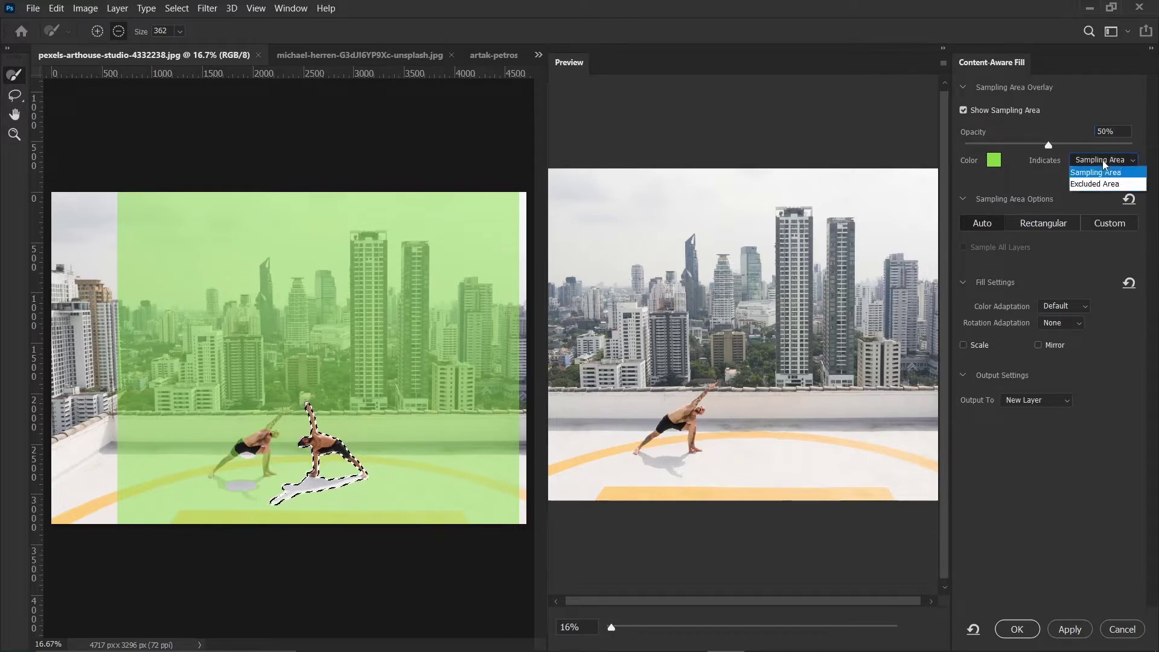
left_click(1101, 184)
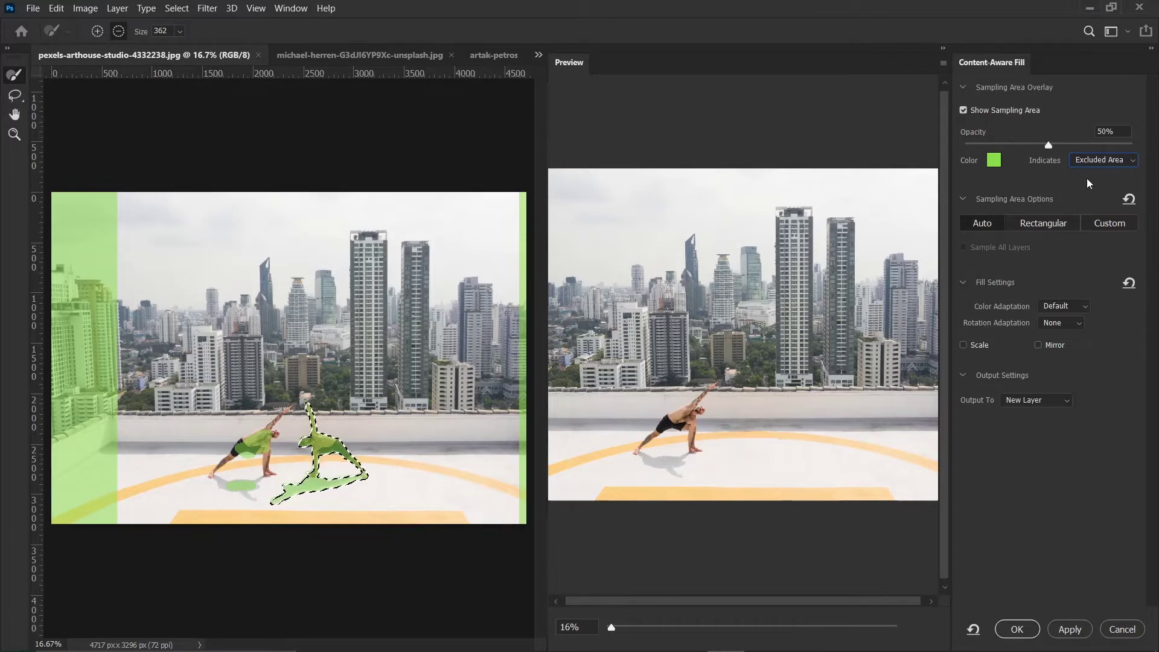
left_click(1094, 168)
left_click(1095, 174)
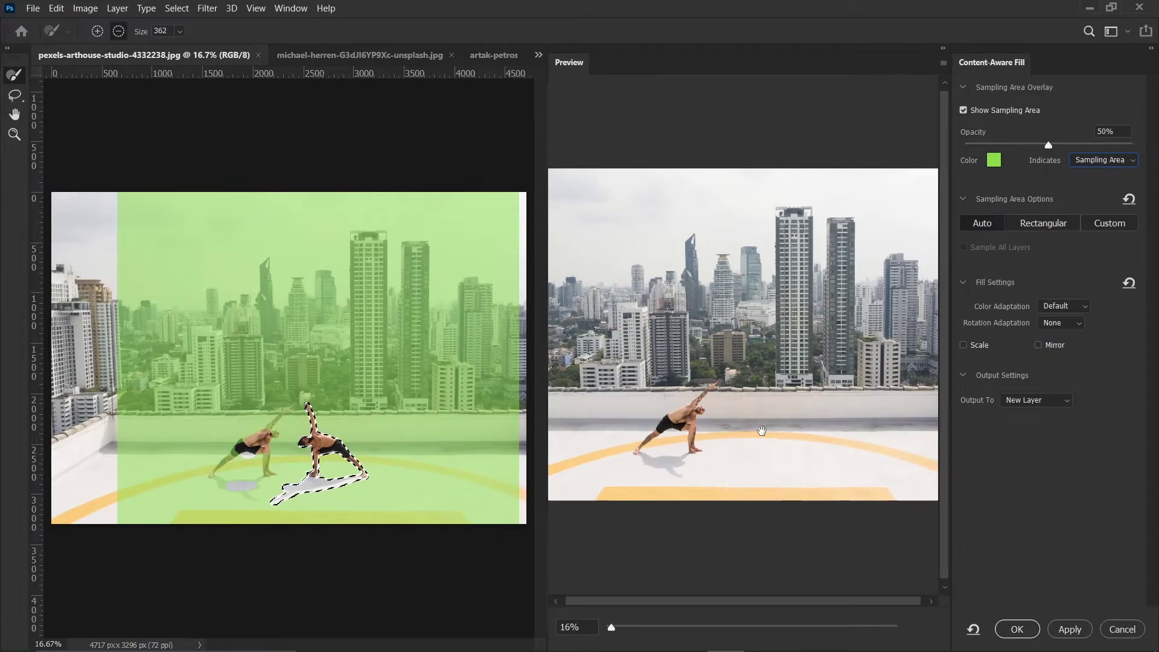
left_click(1037, 224)
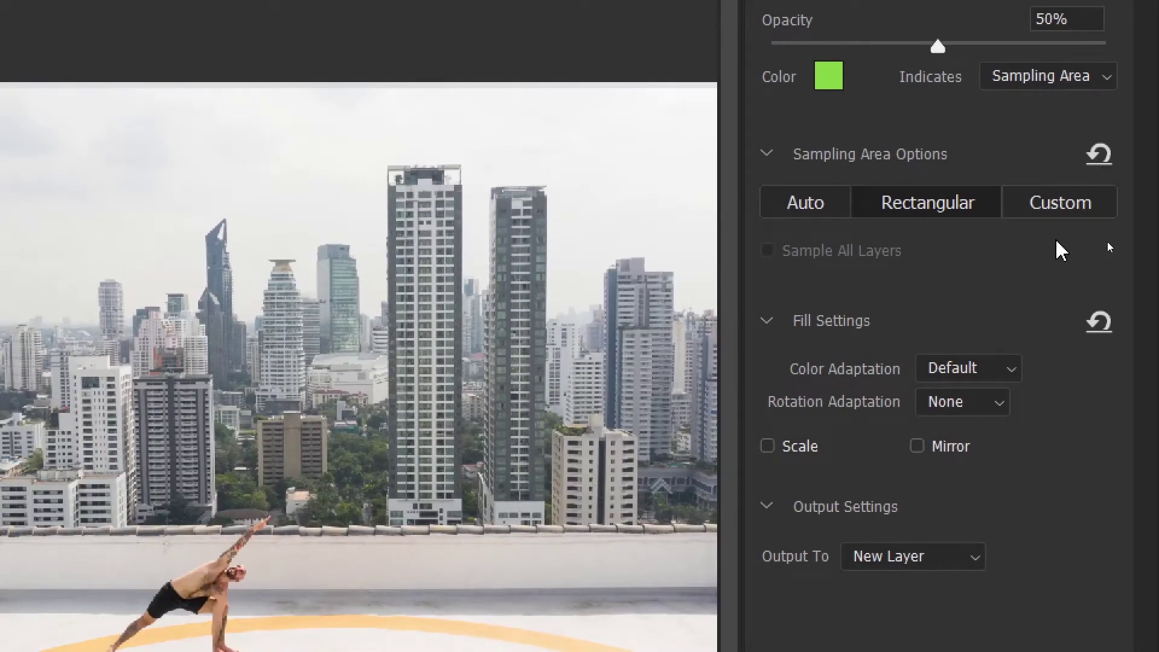
- Choose Custom under Sampling Area Options so the sampling region can be brushed by hand
left_click(1063, 202)
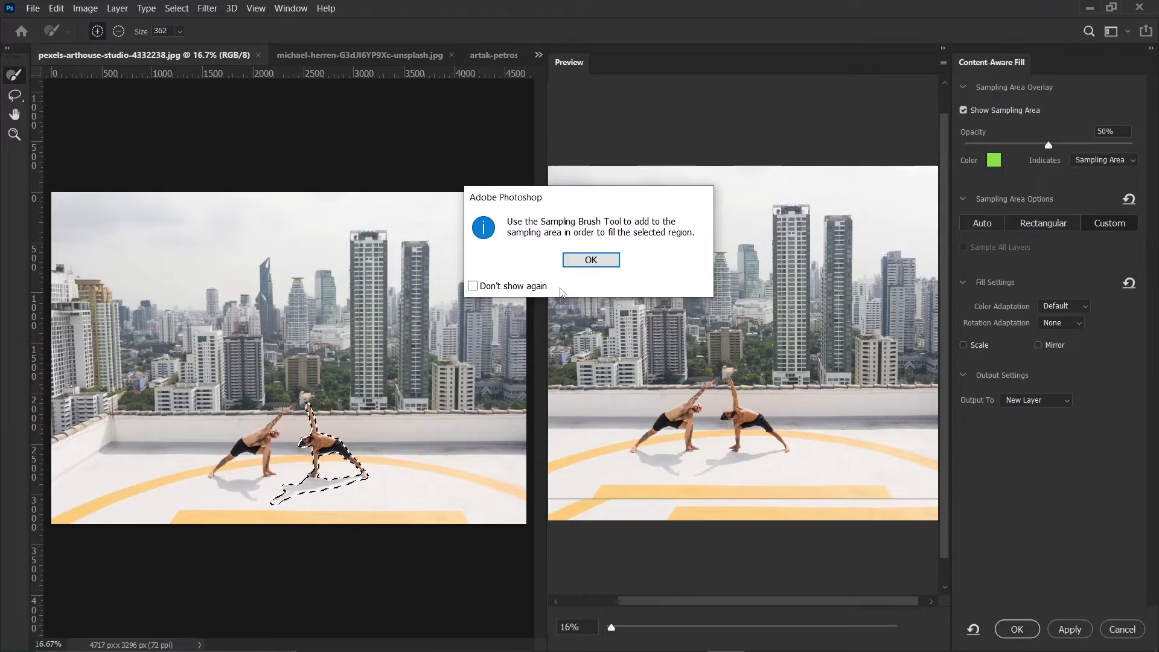
- Brush sampling area around the right man's legs and railing, then subtract the left yoga man from it
left_click(590, 260)
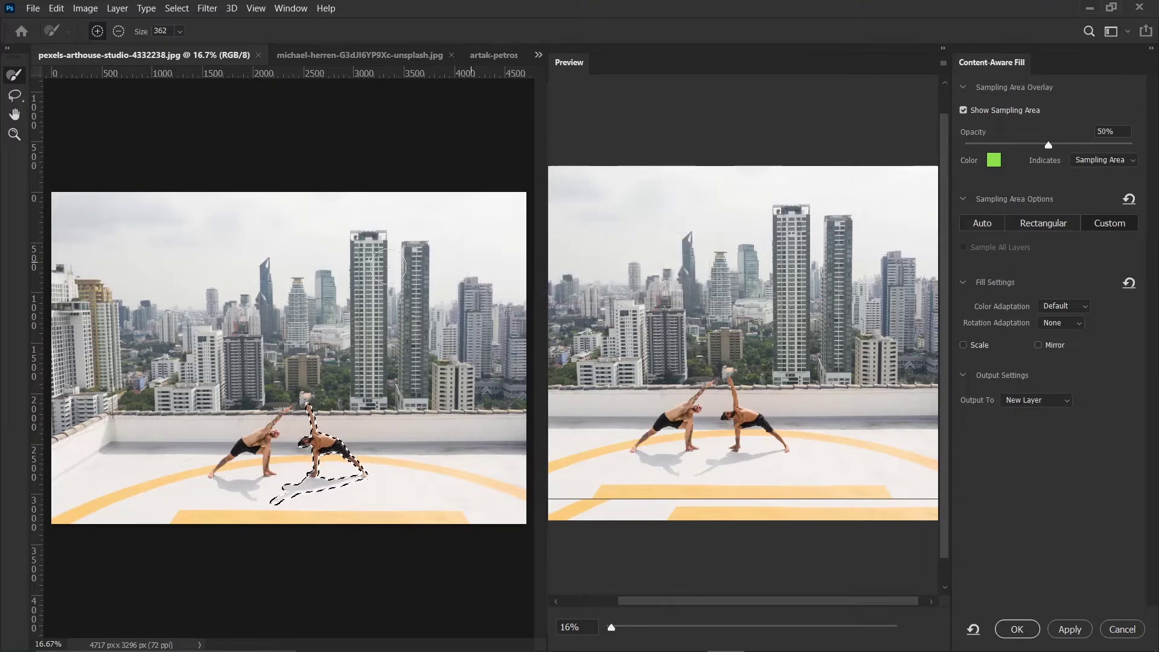
mouse_move(307, 465)
left_mouse_down()
mouse_move(286, 497)
mouse_move(360, 472)
mouse_move(339, 474)
mouse_move(350, 457)
mouse_move(320, 437)
mouse_move(359, 439)
mouse_move(370, 489)
mouse_move(376, 455)
mouse_move(358, 486)
mouse_move(313, 504)
mouse_move(275, 513)
mouse_move(241, 502)
mouse_move(251, 494)
mouse_move(243, 478)
mouse_move(207, 496)
left_mouse_up()
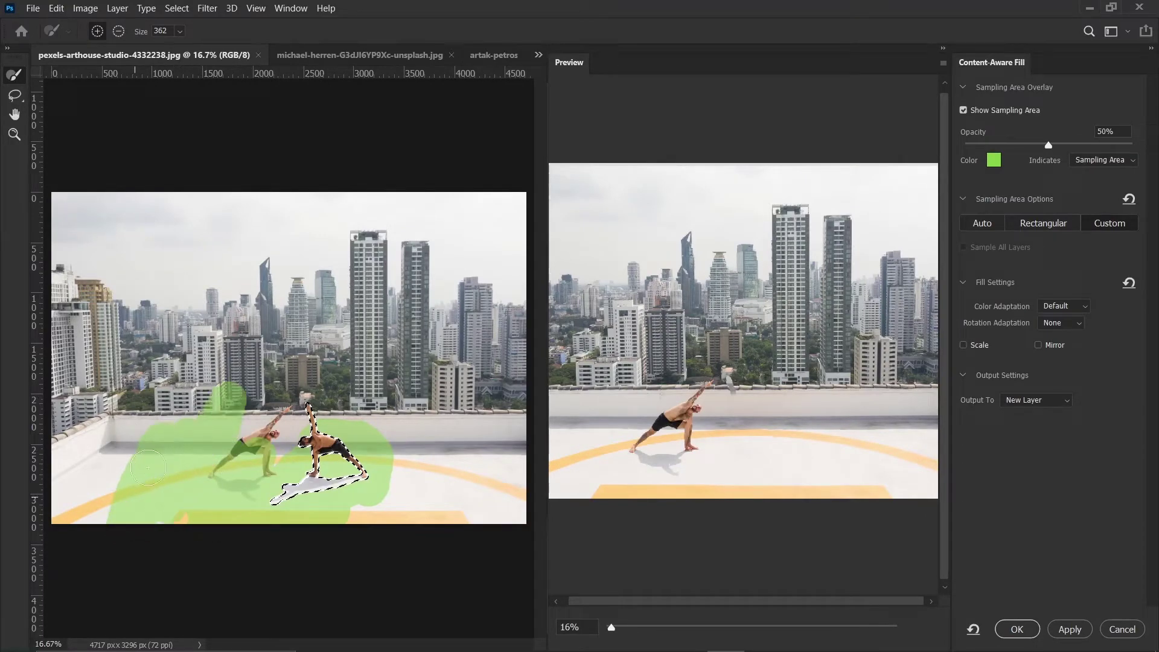
mouse_move(350, 443)
left_mouse_down()
mouse_move(384, 455)
mouse_move(372, 510)
left_mouse_up()
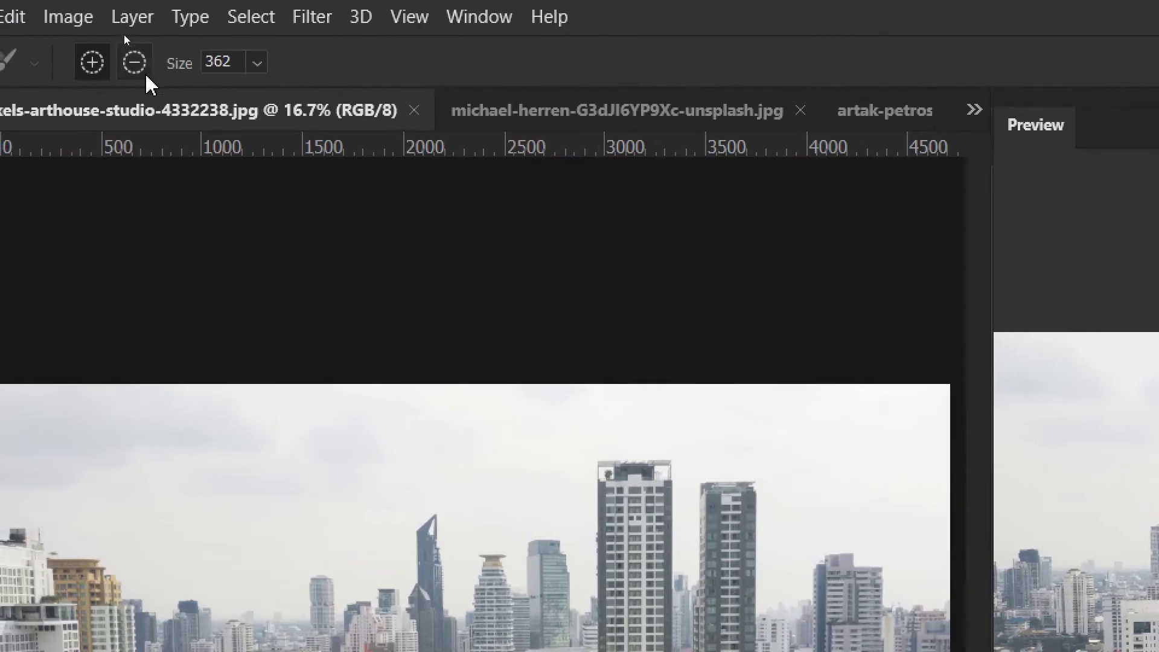
left_click(143, 63)
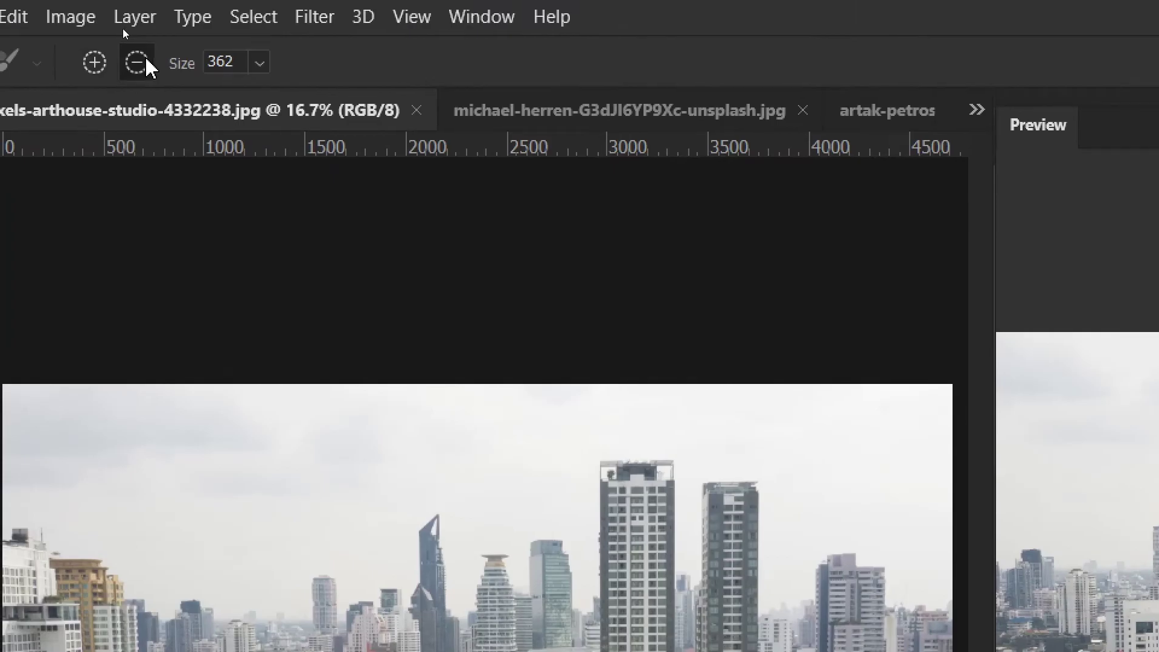
mouse_move(260, 440)
left_mouse_down()
mouse_move(261, 465)
mouse_move(260, 438)
mouse_move(381, 471)
left_mouse_up()
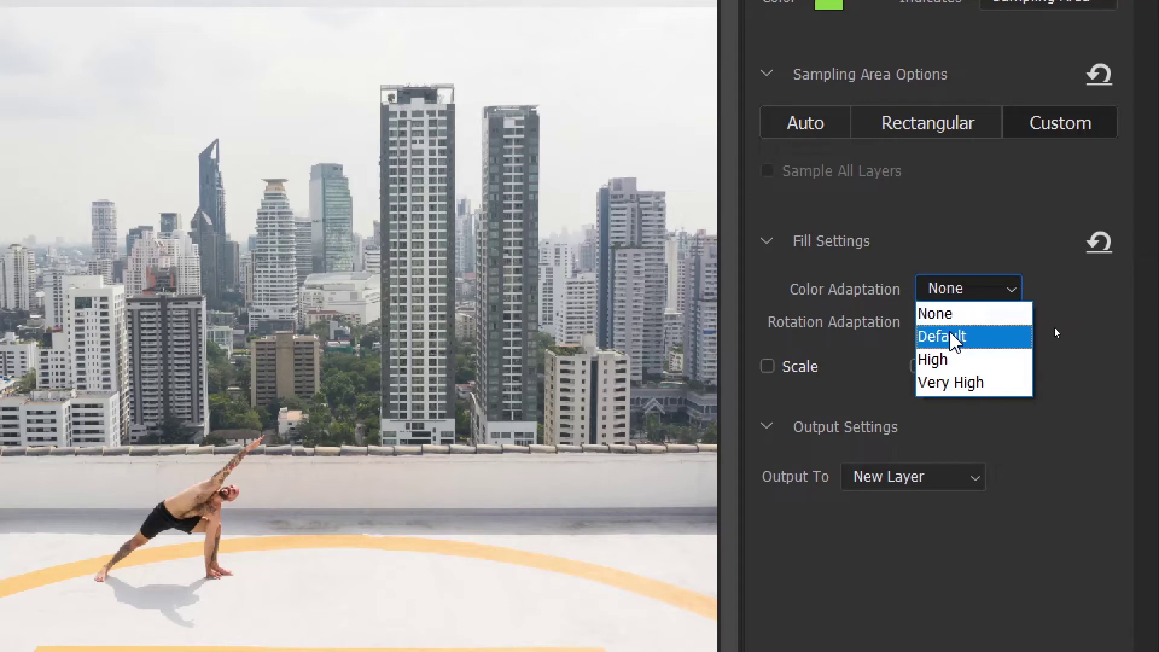
left_click(952, 337)
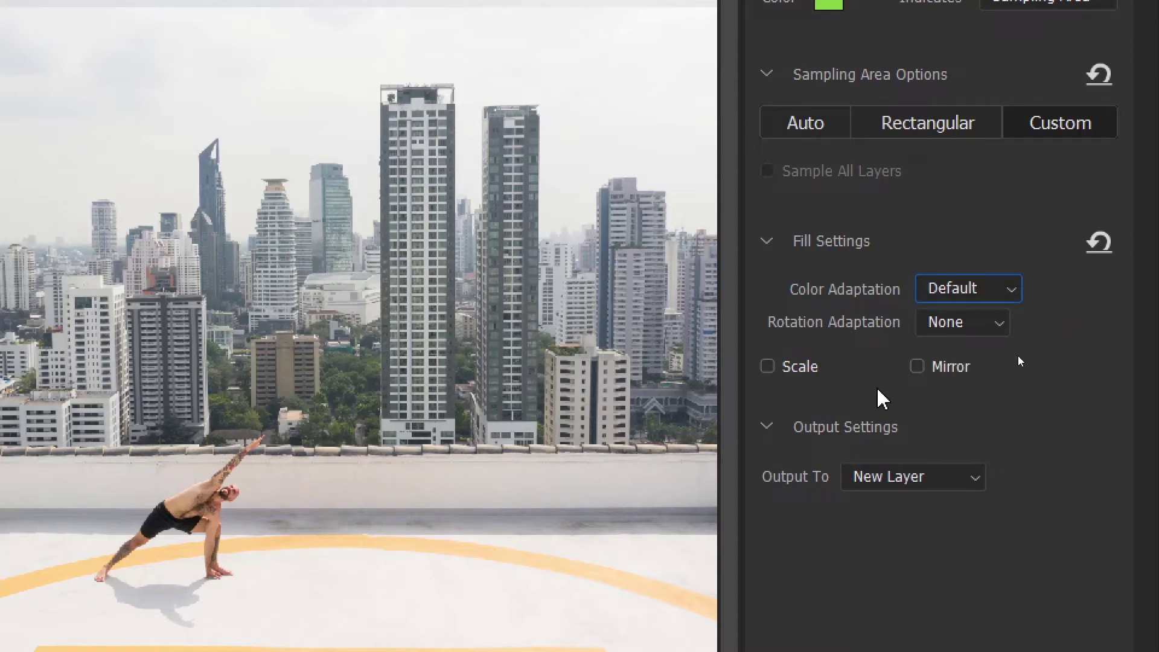
left_click(975, 329)
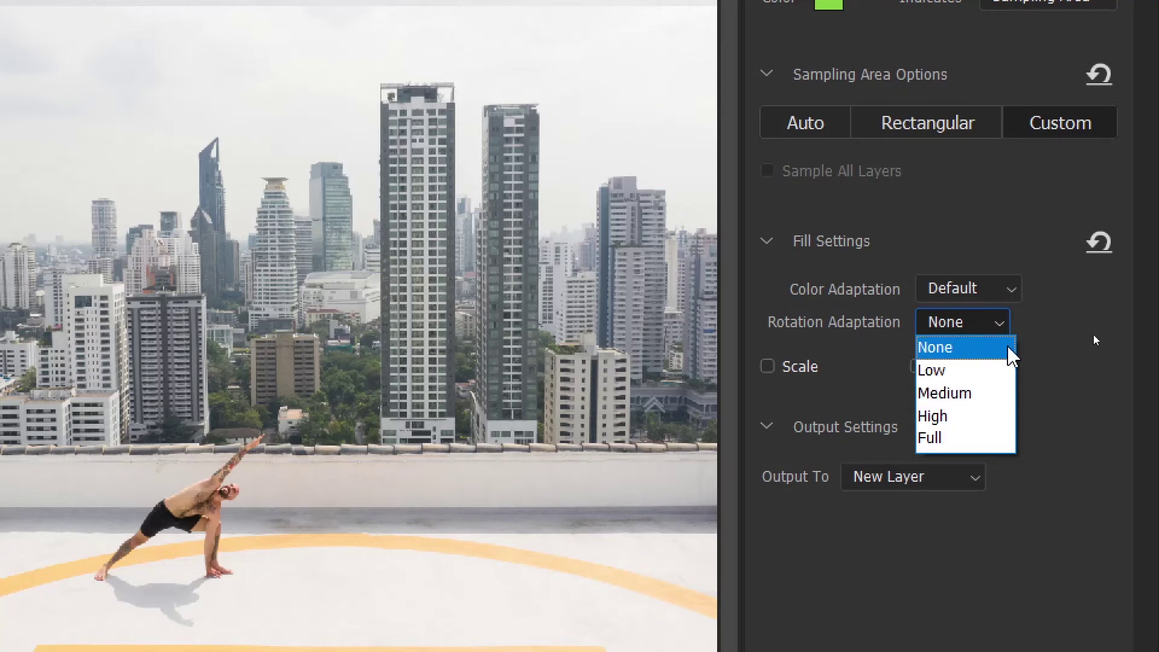
left_click(1076, 356)
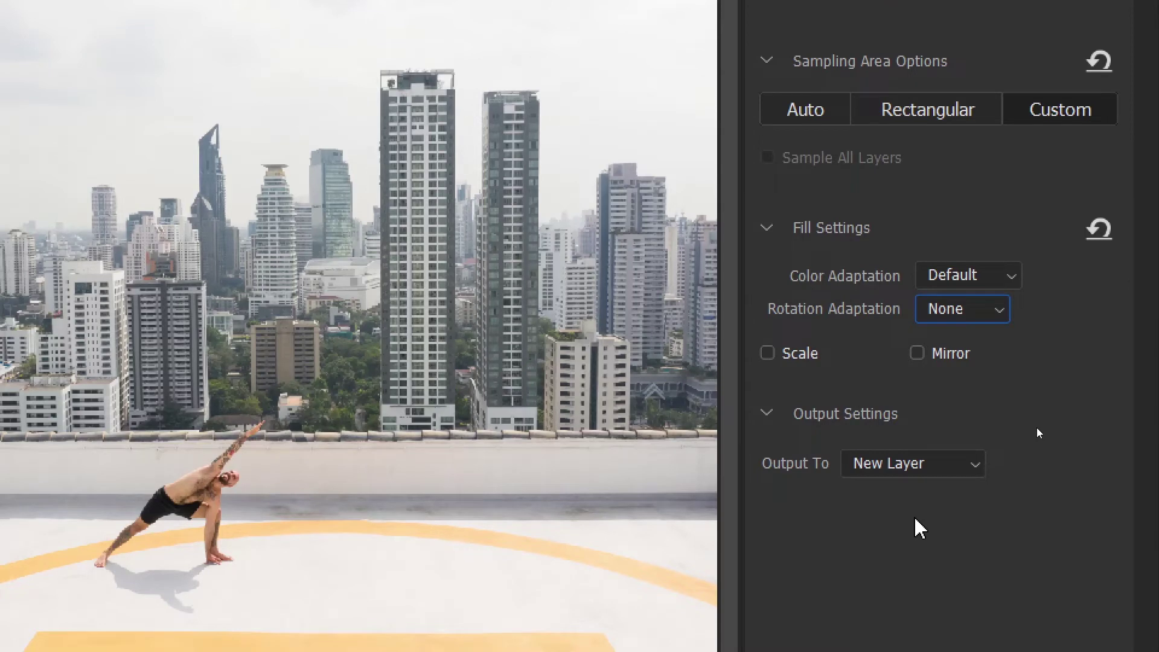
left_click(942, 464)
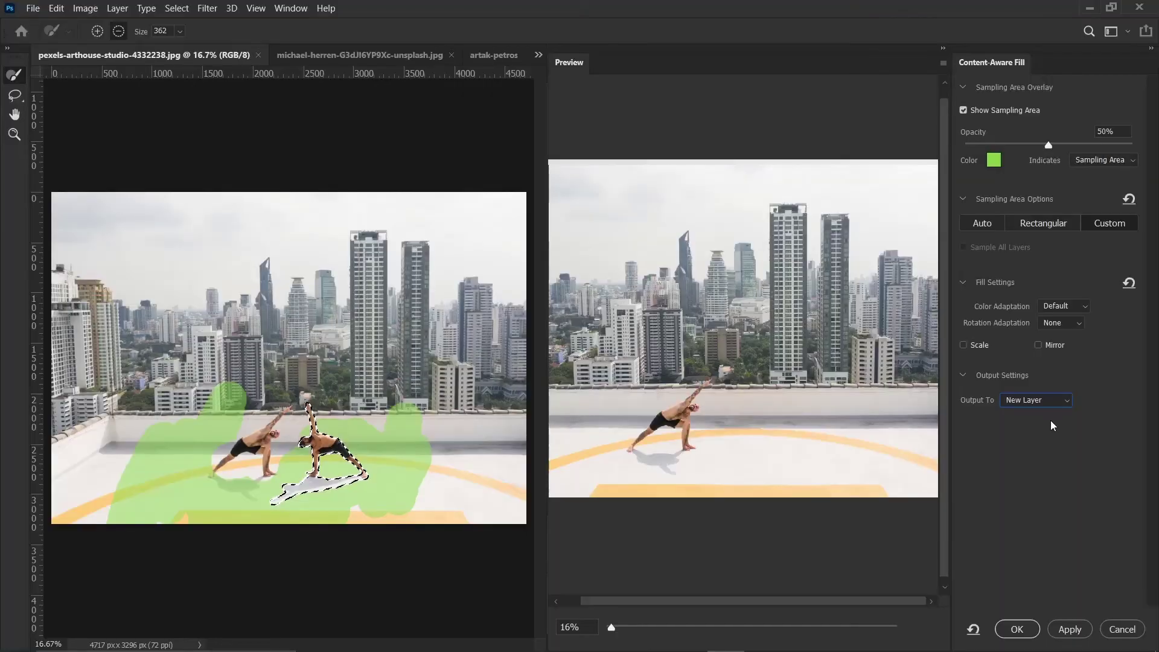
- Apply the fill as a Background copy layer, deselect, hide that layer to compare, then switch to the daisy photo
left_click(1026, 628)
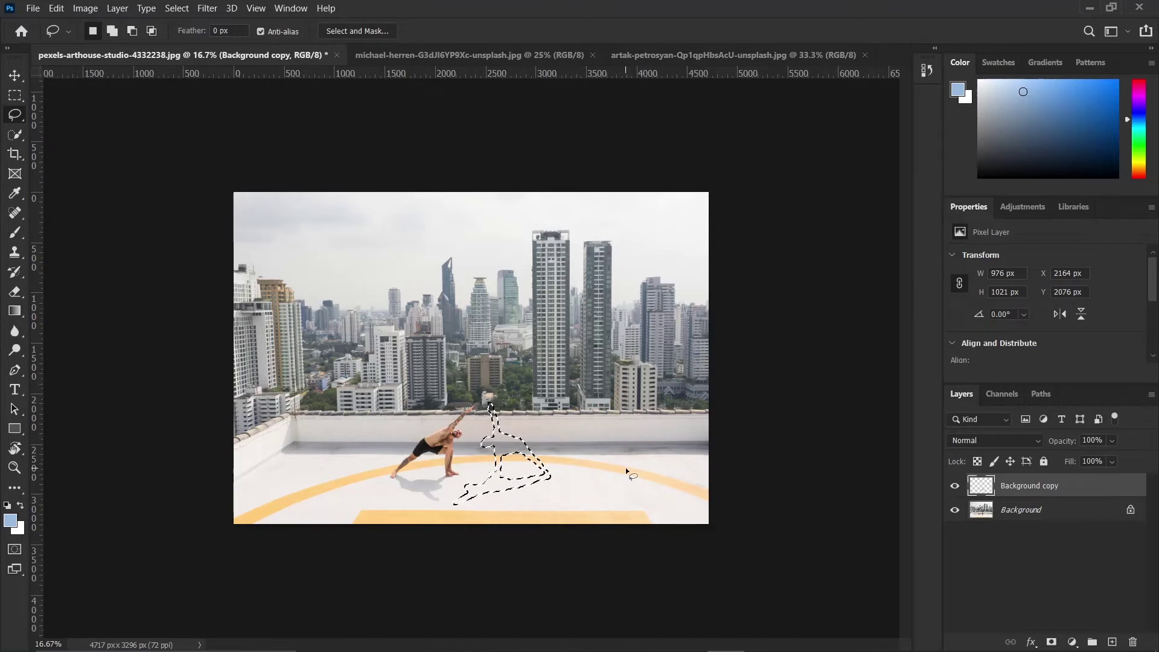
key("ctrl+d")
left_click(955, 487)
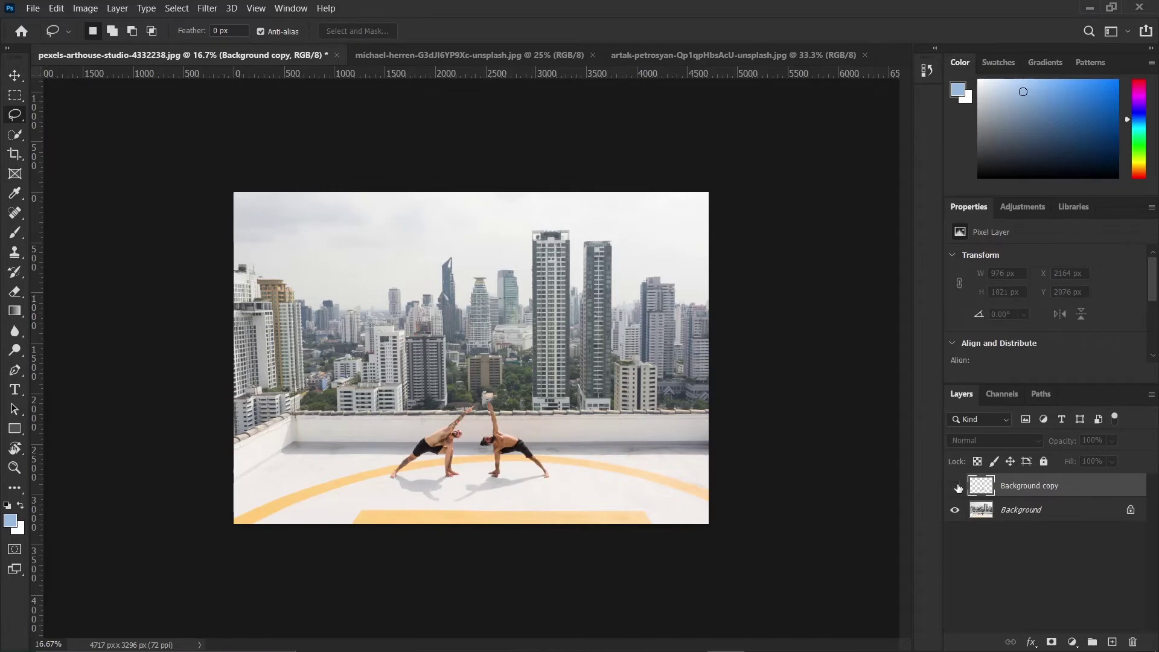
left_click(442, 57)
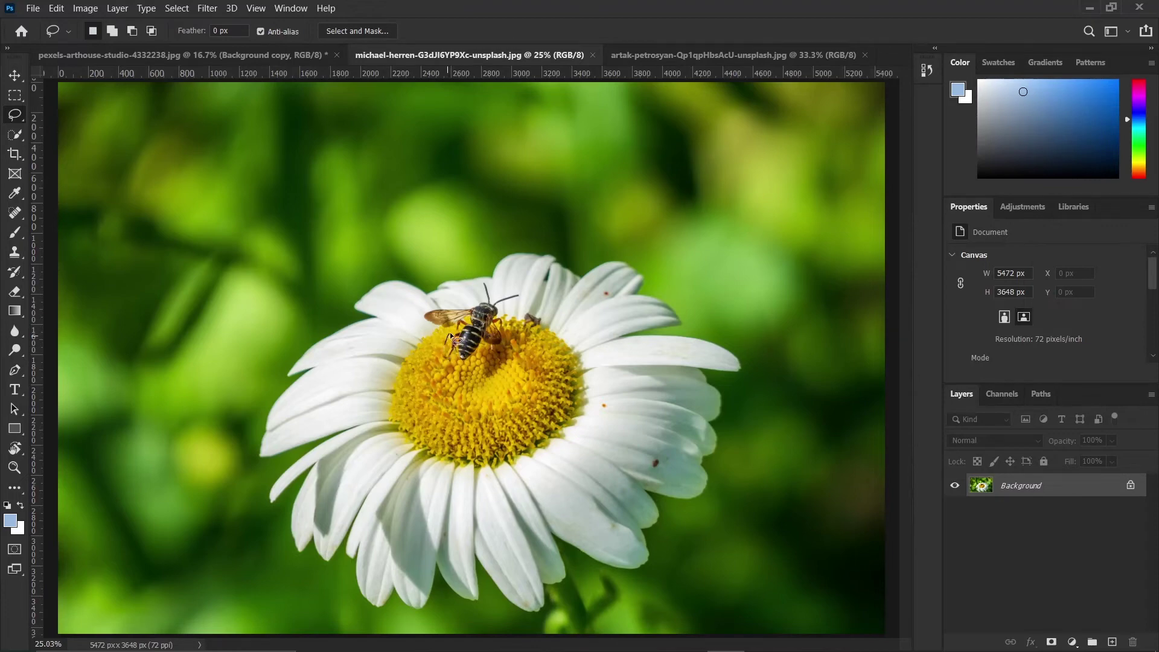
- Draw a closed freehand lasso loop around the bee and its shadowed patch on the daisy's centre
mouse_move(439, 331)
left_mouse_down()
mouse_move(434, 307)
mouse_move(481, 297)
mouse_move(484, 279)
mouse_move(498, 296)
mouse_move(526, 294)
left_mouse_up()
mouse_move(522, 327)
left_mouse_down()
mouse_move(535, 359)
mouse_move(492, 380)
left_mouse_up()
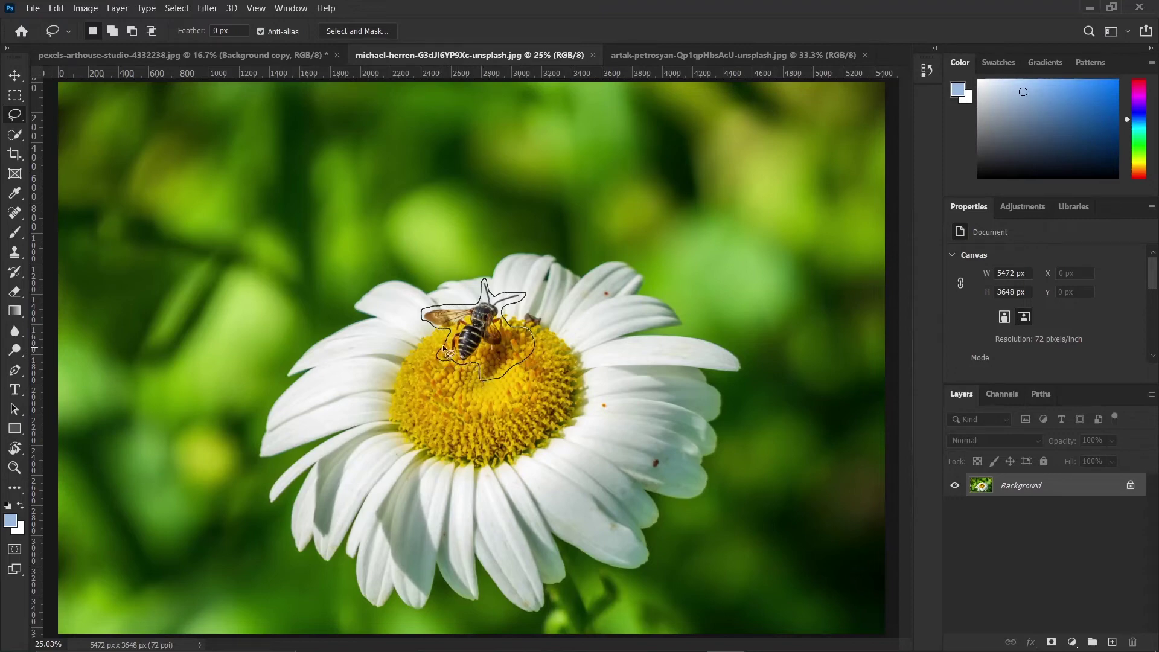
left_click_drag(443, 343, 445, 344)
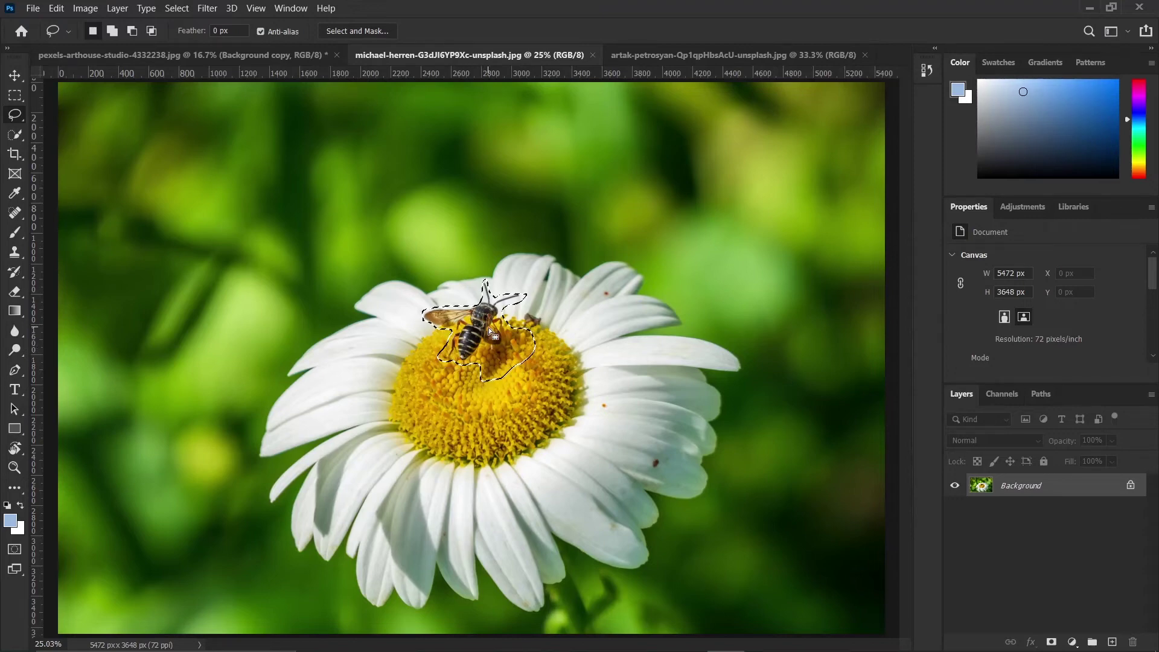
- Start Edit > Content-Aware Fill on the bee with Auto sampling and Rotation Adaptation set to Low
left_click(56, 8)
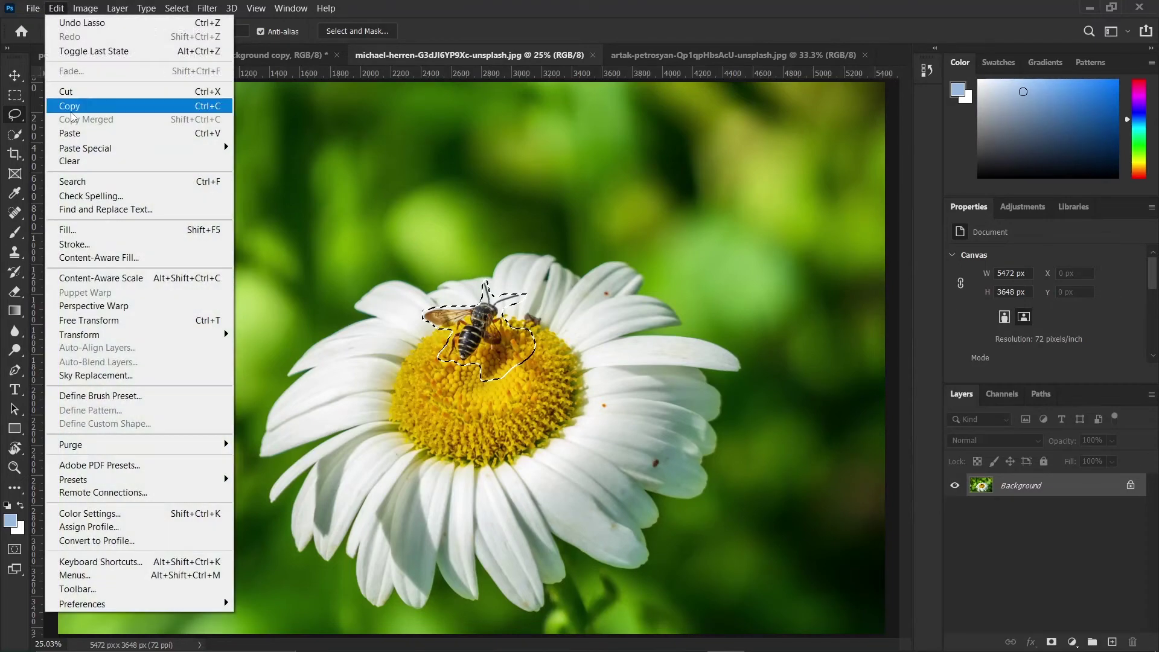
left_click(96, 258)
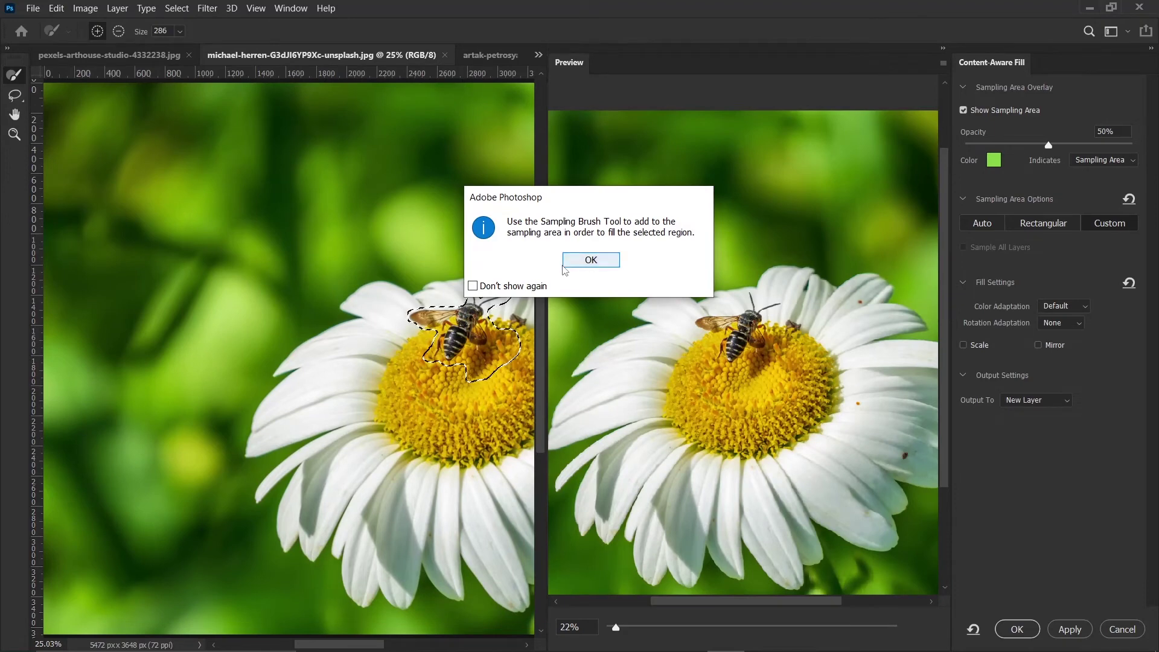
left_click(582, 261)
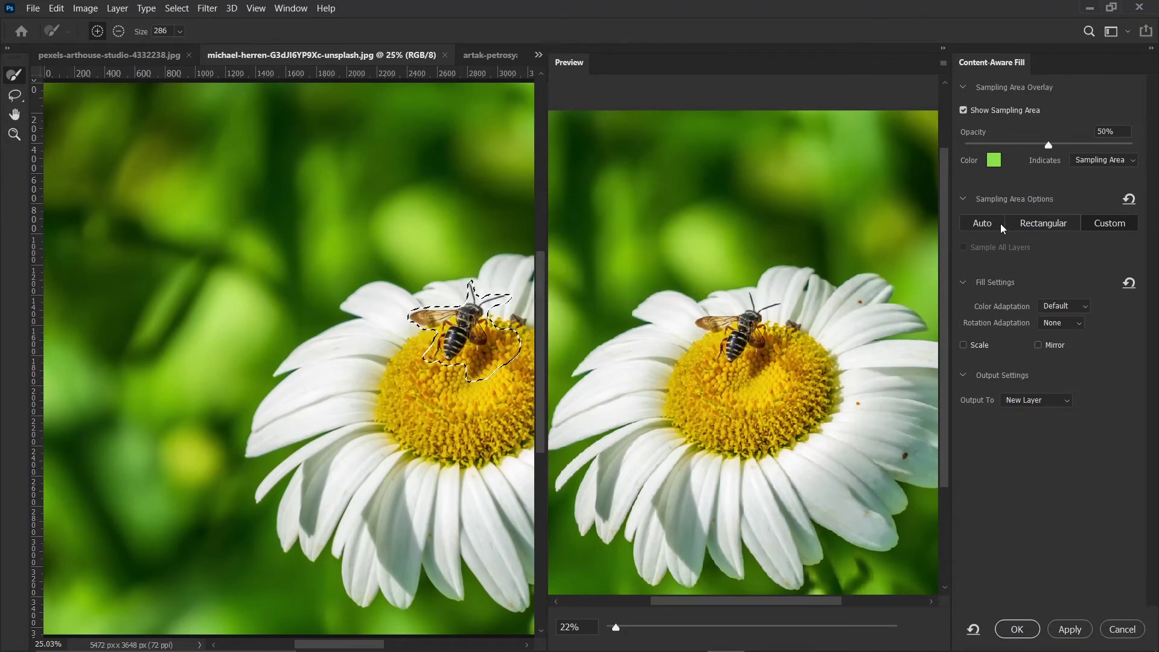
left_click(985, 223)
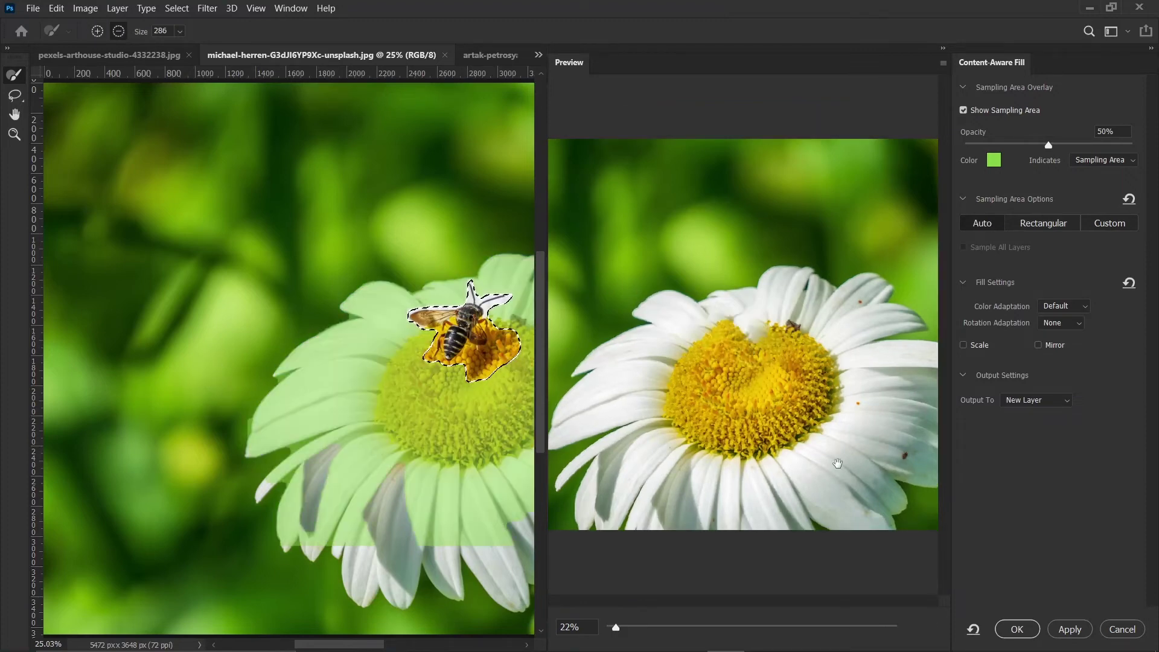
left_click(1066, 325)
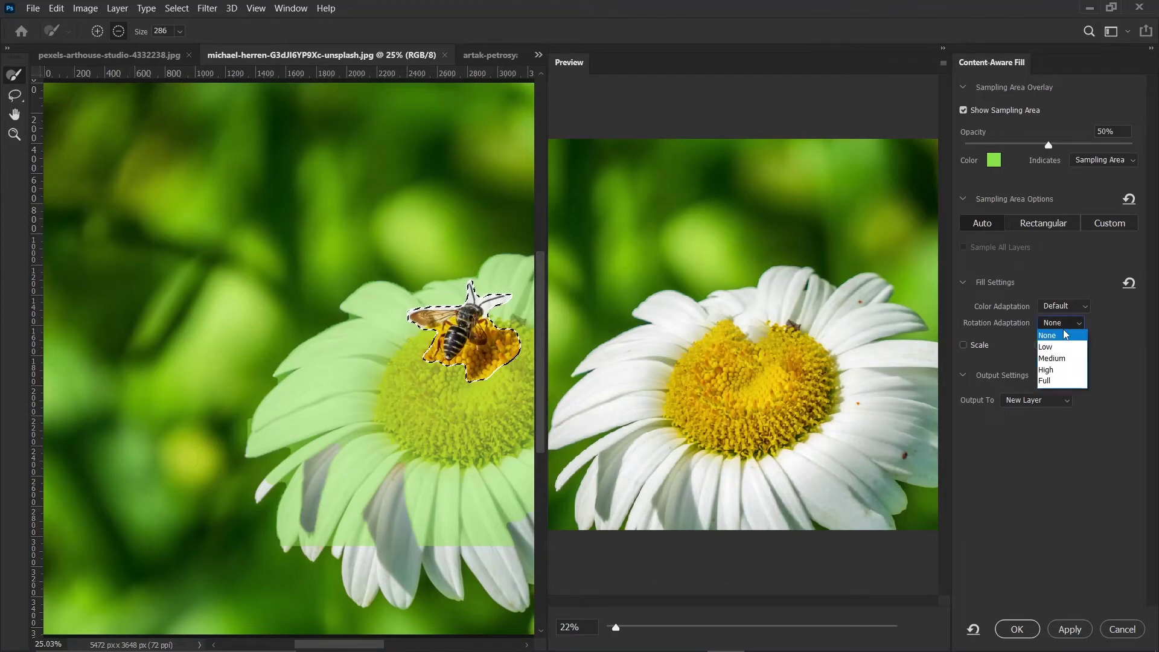
left_click(1053, 345)
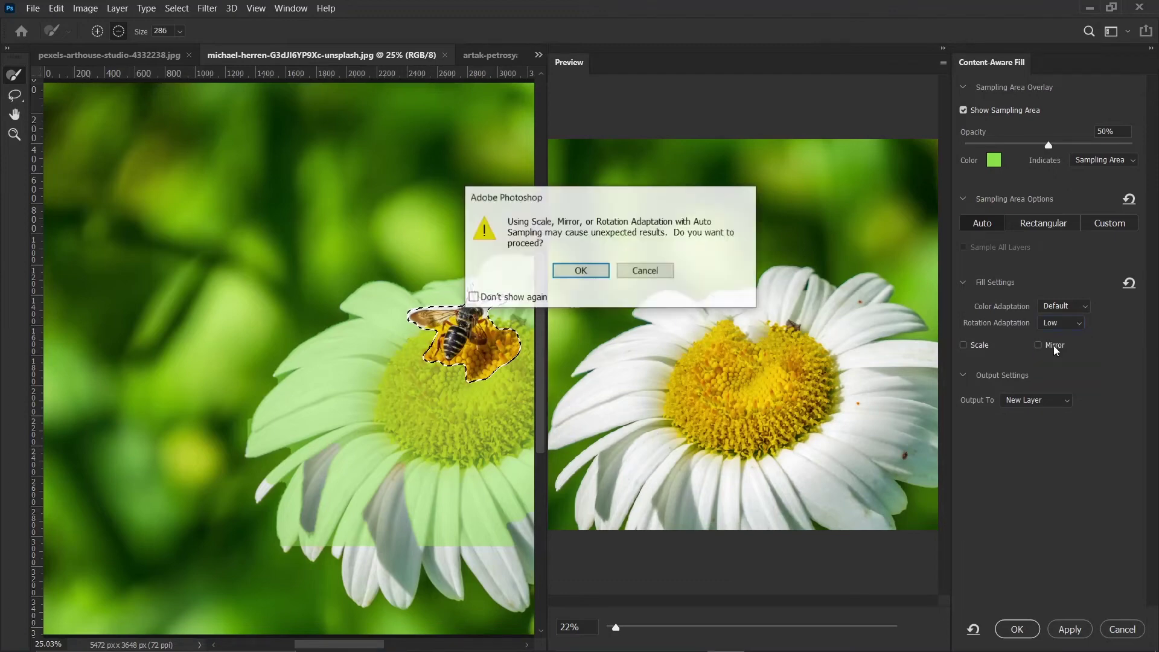
- Switch Rotation Adaptation to Medium and apply the fill, removing the bee onto a Background copy layer
left_click(598, 276)
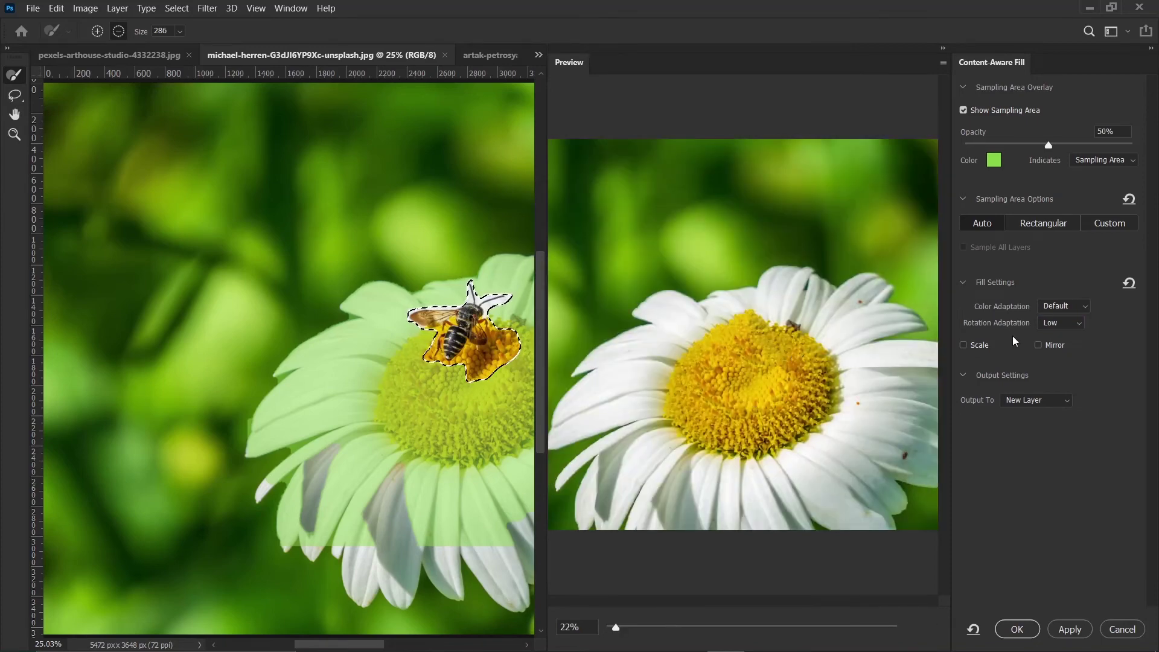
left_click(1055, 323)
left_click(1061, 357)
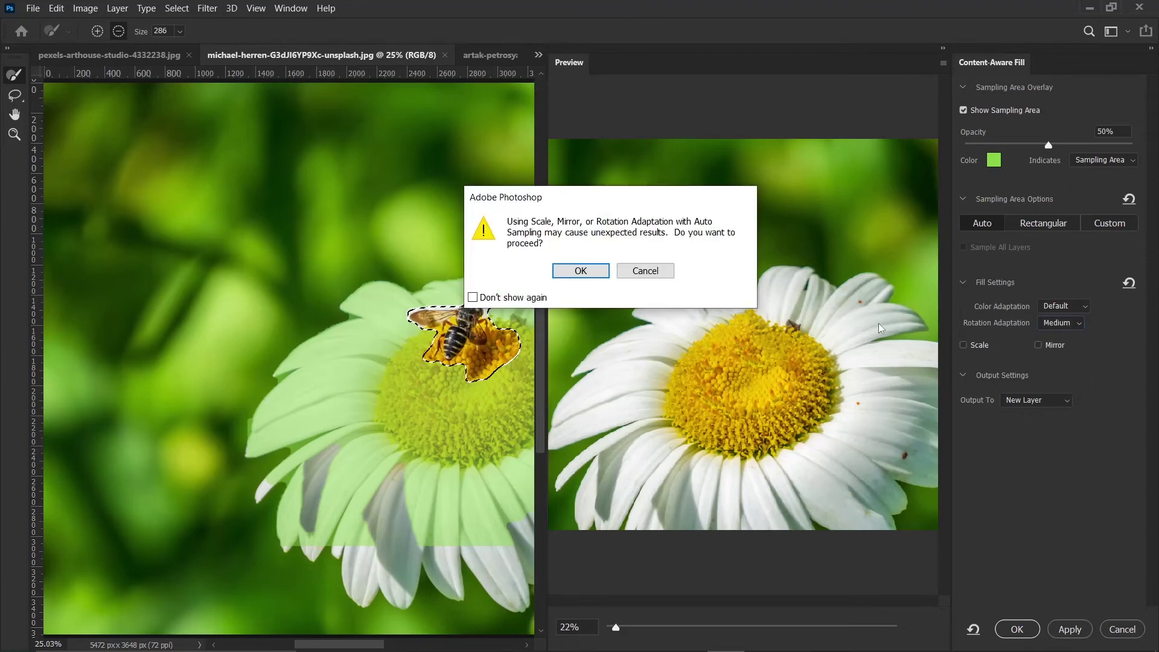
left_click(596, 272)
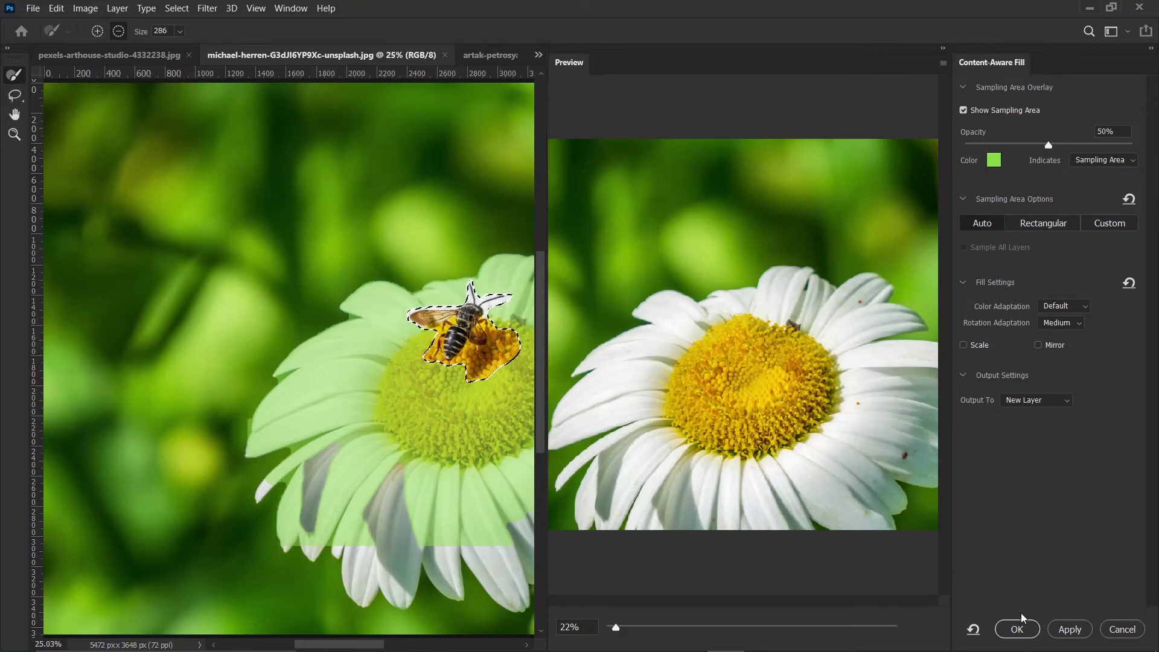
left_click(1018, 629)
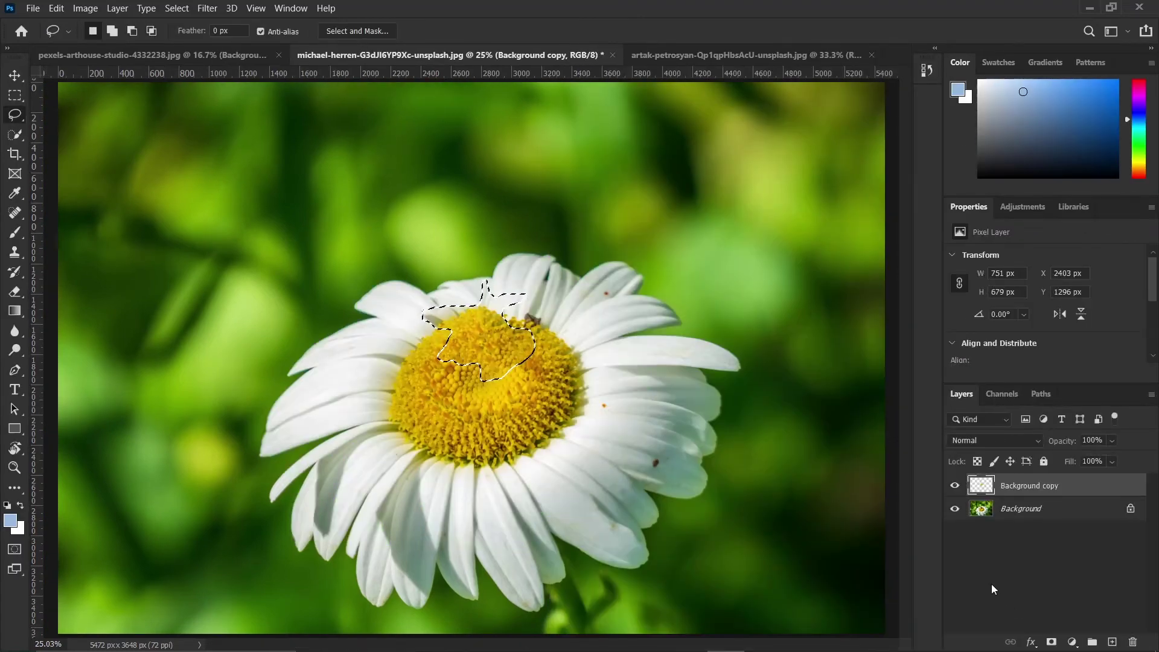
- Deselect the daisy, switch to the chain-link fence photo with Ctrl+Tab, and lasso the perched bird
key("ctrl+d")
key("ctrl+Tab")
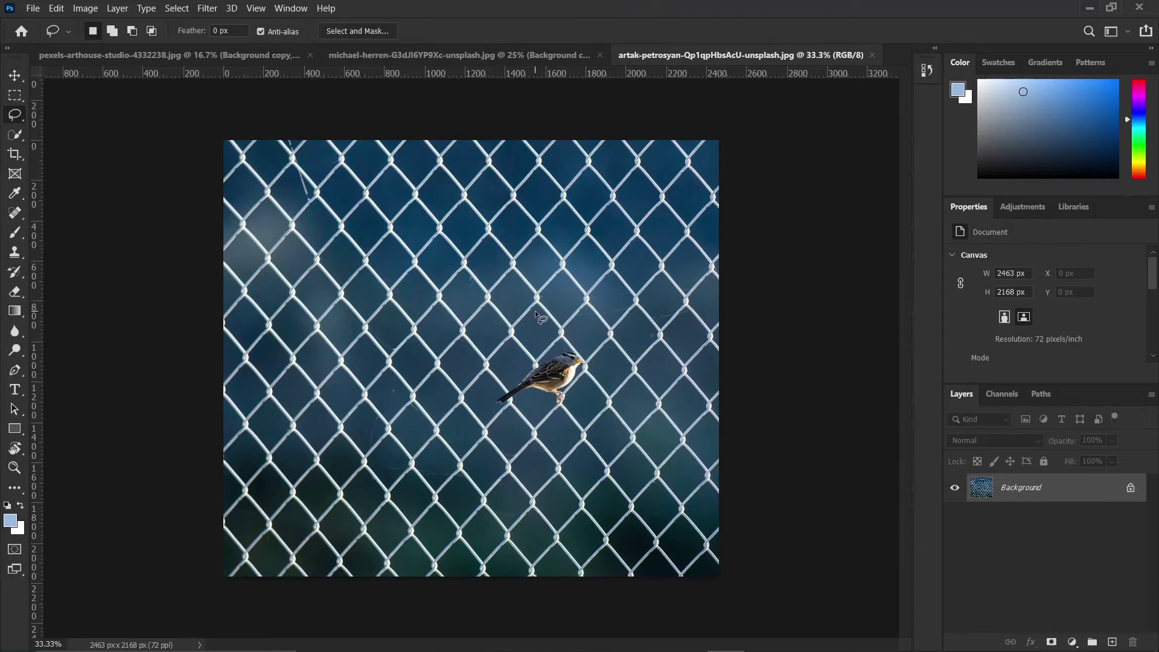
mouse_move(516, 379)
left_mouse_down()
mouse_move(574, 347)
mouse_move(589, 376)
mouse_move(556, 411)
mouse_move(531, 396)
mouse_move(488, 409)
mouse_move(518, 381)
left_mouse_up()
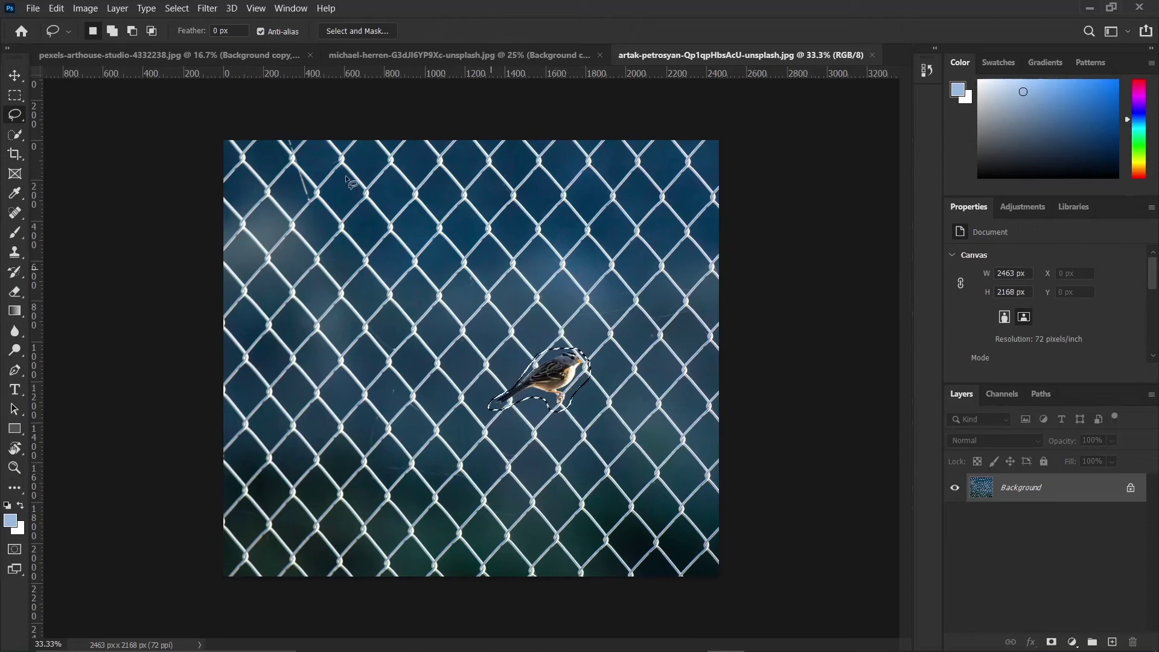
left_click(57, 8)
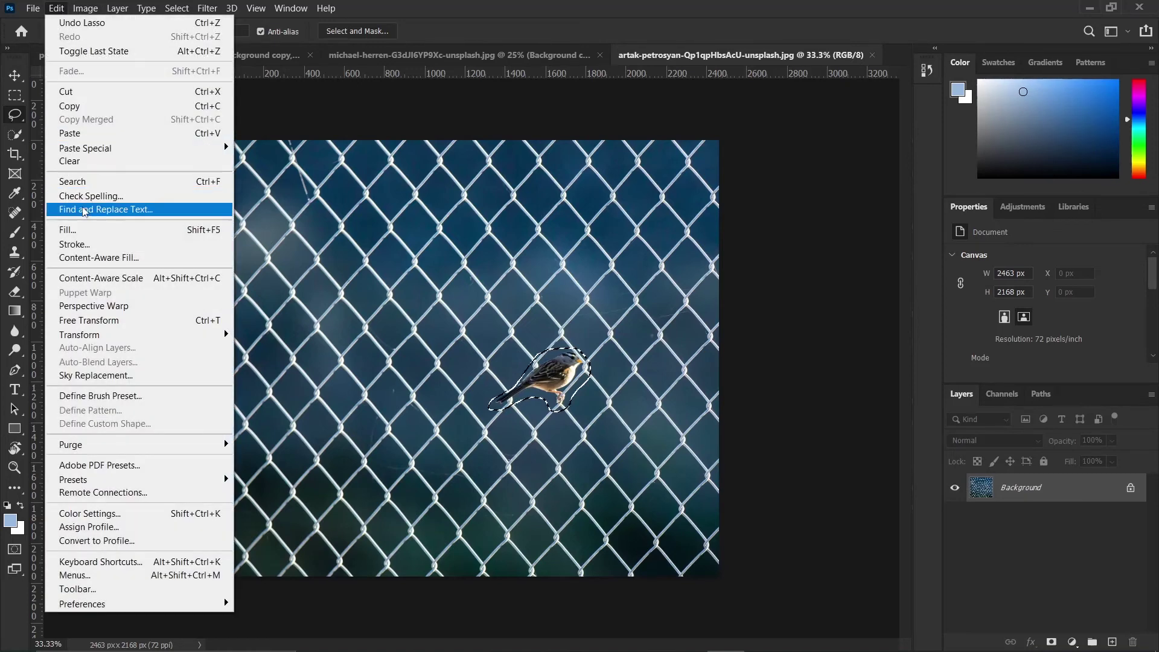
- Run Content-Aware Fill on the bird with Scale enabled, previewing the fence without the bird
left_click(85, 258)
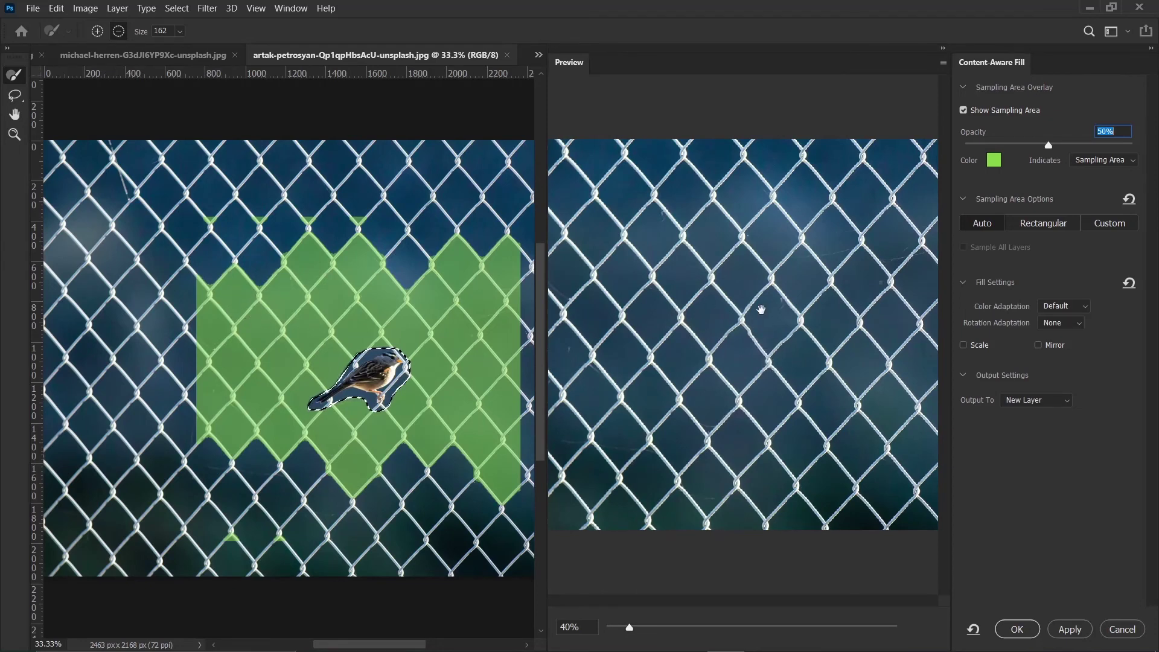
left_click(966, 346)
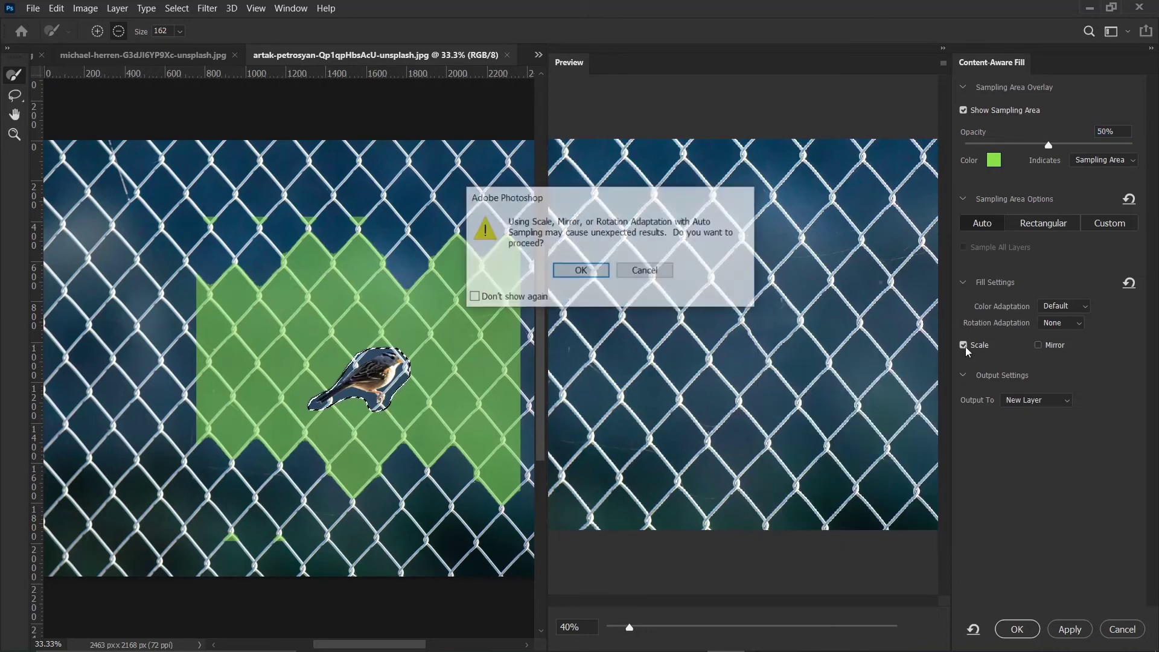
left_click(593, 272)
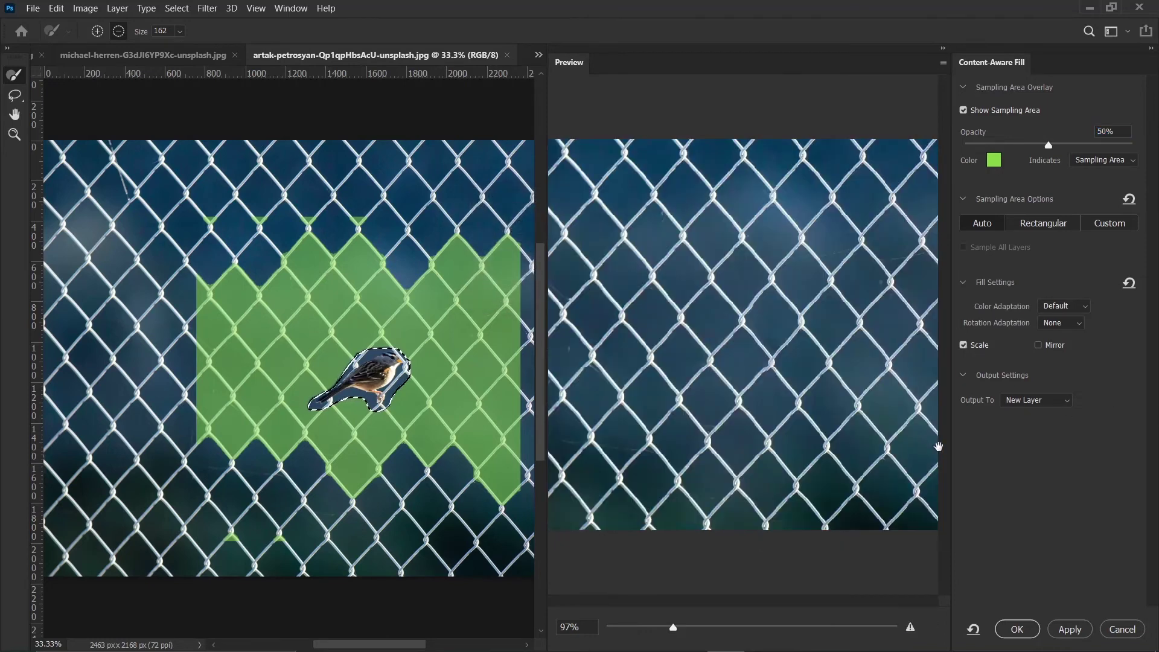